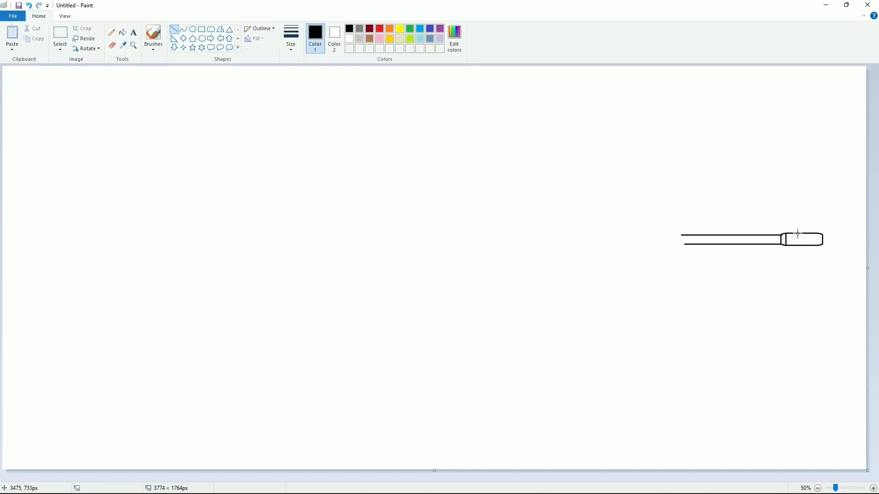
Add a second vertical divider line to the muzzle piece and place a small white-filled rounded rectangle across the barrel with black outline
drag(796, 245, 796, 245)
click(801, 270)
click(211, 29)
click(350, 39)
click(255, 38)
click(270, 60)
drag(707, 234, 726, 246)
key(ctrl+z)
click(349, 28)
click(738, 260)
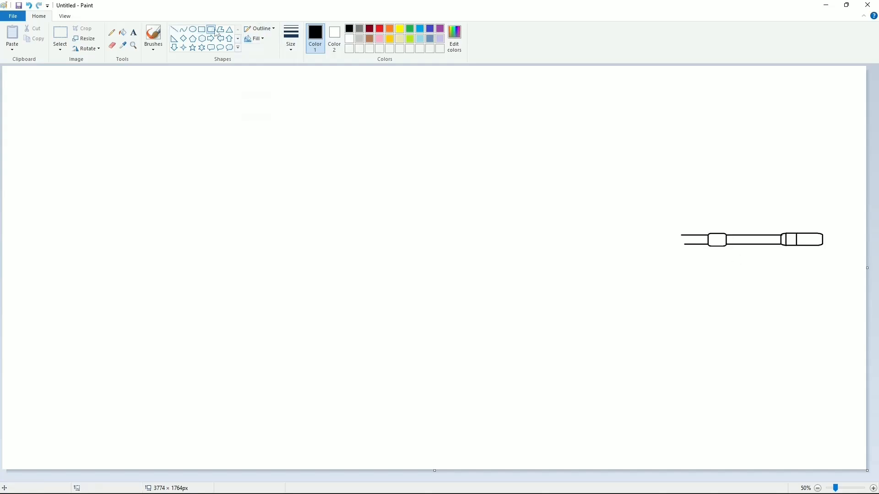
Draw the body's front edge at the barrel's rear end: a slanted line from above, continuing as a short vertical line below the barrel
click(174, 29)
drag(671, 212, 684, 261)
click(697, 264)
click(704, 263)
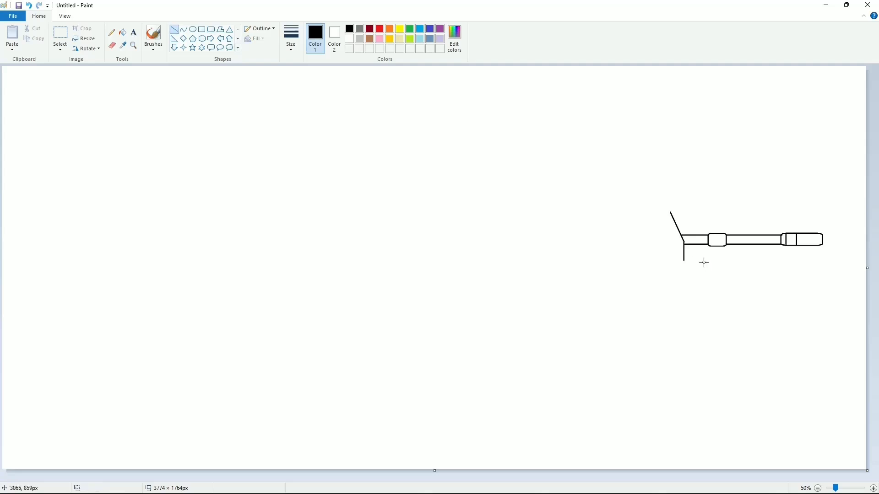
click(703, 265)
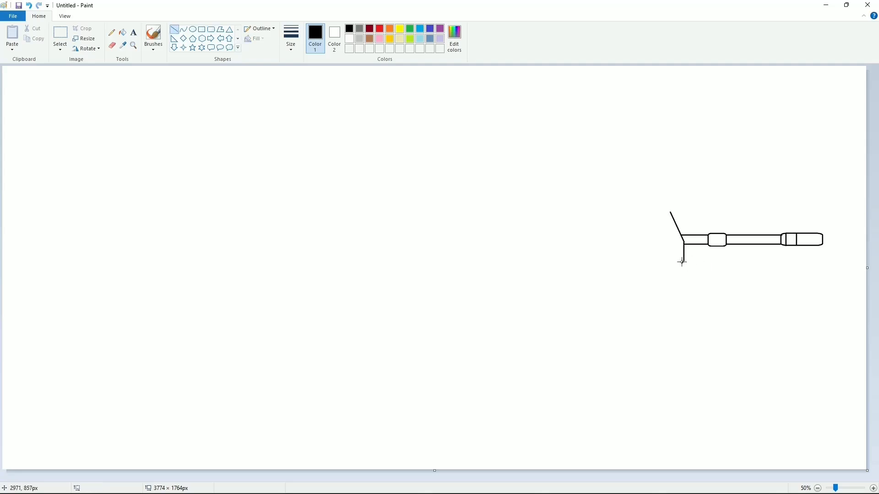
Draw the short stepped underside with a small square notch, running back from the foot of the body's front edge
click(706, 262)
drag(672, 257, 655, 262)
click(711, 262)
click(704, 260)
Draw long horizontal lines running back from the front edge's upper end and from the notched underside as the body's top and bottom edges
drag(671, 212, 532, 212)
click(650, 273)
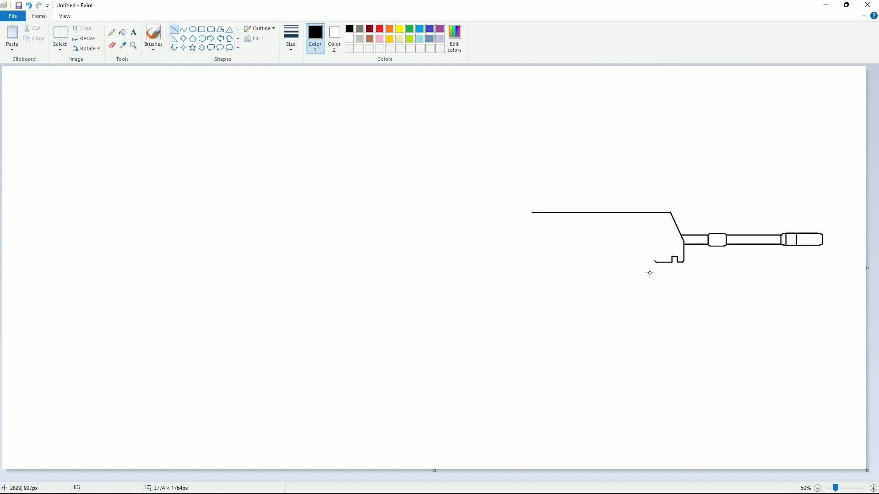
drag(656, 260, 448, 261)
click(628, 297)
Draw a small horizontal rounded rectangle as a vent slot and move it above the front part of the body's top edge
click(211, 29)
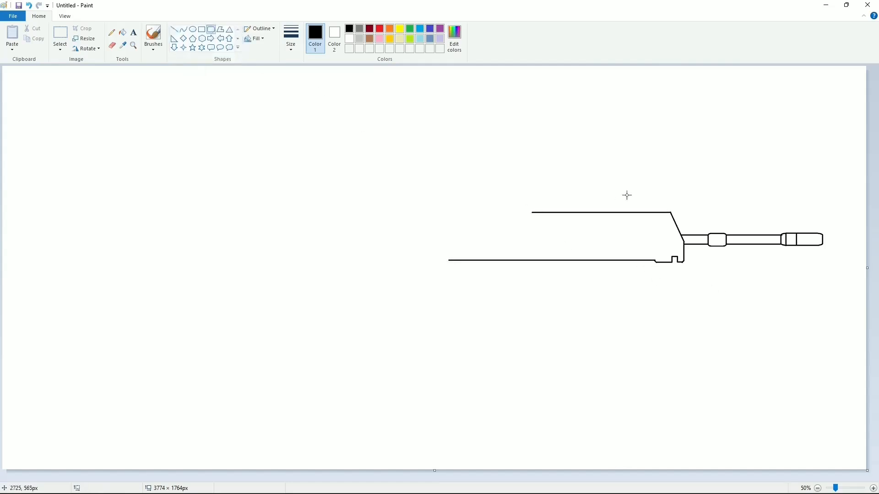
drag(668, 223, 669, 224)
key(Up)
key(Up)
key(Up)
key(Up)
key(Up)
key(Up)
key(Up)
key(Up)
key(Up)
key(Up)
key(Up)
key(Up)
key(Up)
key(Up)
key(Up)
key(Up)
key(Up)
key(Up)
key(Up)
key(Up)
click(709, 198)
Copy the small rounded slot with transparent selection and place the copy just below the front end of the body's top edge
click(61, 34)
drag(637, 172, 687, 205)
key(ctrl+c)
key(ctrl+v)
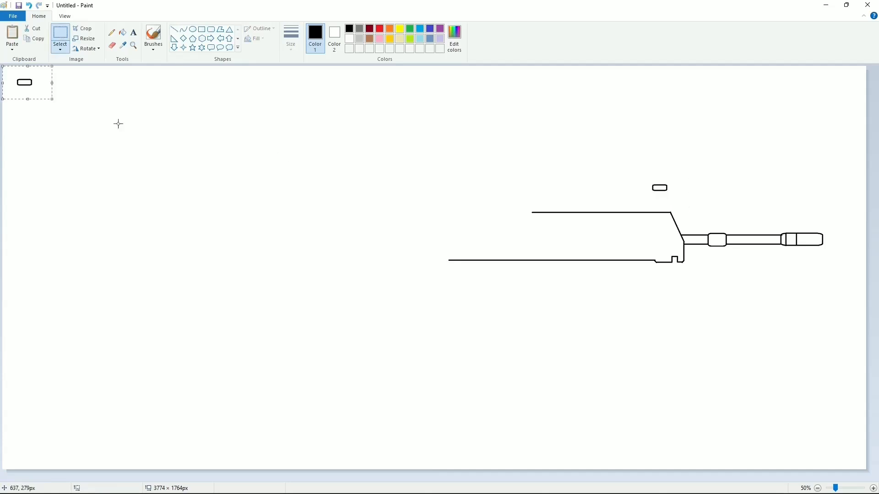
click(60, 48)
click(78, 131)
drag(29, 86, 663, 223)
click(712, 215)
Paste another copy of the rounded slot and align it level with the first one, a short gap behind it
key(ctrl+v)
drag(43, 92, 663, 223)
key(Left)
key(Left)
key(Left)
key(Left)
key(Left)
key(Left)
key(Left)
key(Left)
key(Left)
key(Left)
key(Left)
key(Left)
key(Left)
key(Left)
key(Left)
key(Left)
key(Left)
key(Left)
key(Left)
key(Left)
key(Left)
key(Left)
key(Left)
key(Left)
key(Left)
key(Left)
key(Left)
key(Left)
click(714, 211)
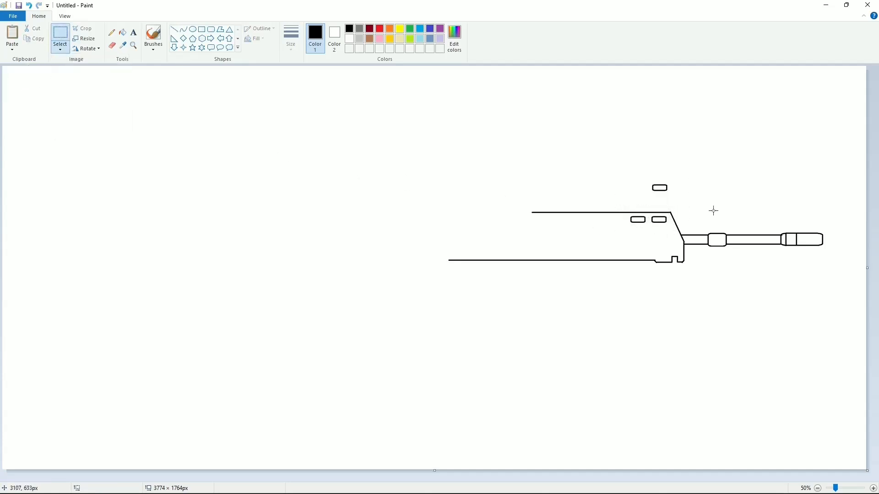
Copy the pair of vent slots, offset the duplicate in the canvas's upper-left corner, then recopy the pair with extra margin and paste it
drag(627, 214, 671, 227)
key(ctrl+c)
key(ctrl+v)
key(Right)
key(Right)
key(Right)
key(Right)
key(Right)
key(Right)
key(Right)
key(Right)
key(Right)
key(Right)
key(Right)
key(Right)
key(Right)
key(Right)
drag(5, 68, 78, 98)
key(ctrl+c)
key(ctrl+v)
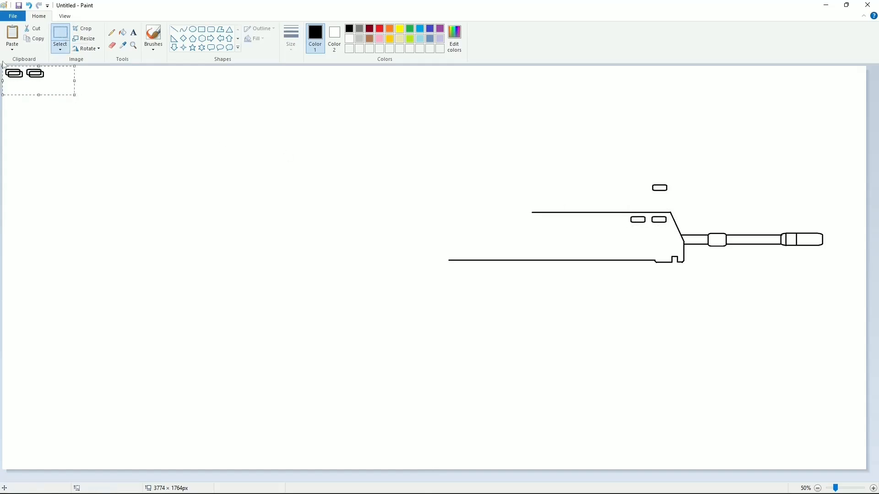
Place the pasted slot pair directly behind the first two vents, in line with them and evenly spaced
drag(34, 77, 617, 223)
key(Left)
key(Left)
key(Left)
key(Left)
key(Left)
key(Left)
key(Left)
key(Left)
key(Left)
key(Left)
key(Left)
key(Left)
key(Left)
key(Left)
key(Left)
key(Left)
key(Left)
key(Left)
key(Left)
key(Left)
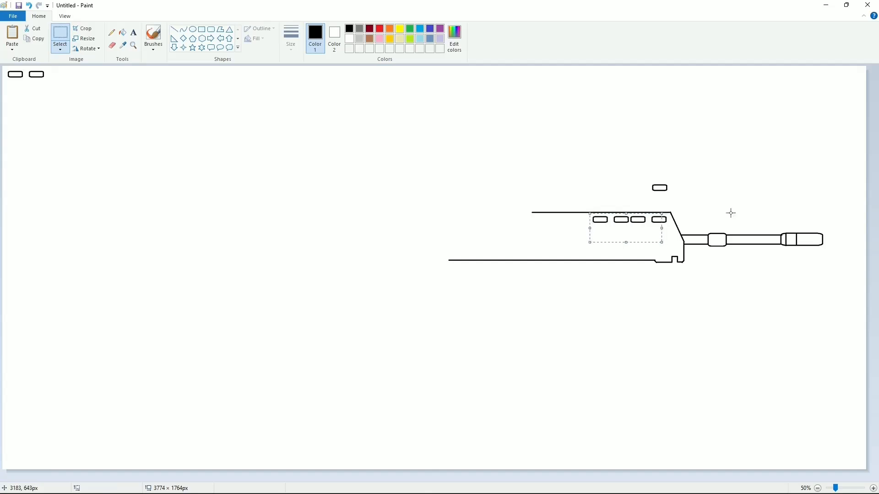
click(730, 212)
Paste a third pair of slots and align it behind the others to complete an even row of six vents
key(ctrl+v)
drag(29, 77, 582, 224)
key(Left)
key(Left)
key(Left)
key(Left)
key(Left)
key(Left)
key(Left)
key(Left)
key(Left)
key(Left)
key(Left)
key(Left)
key(Left)
key(Left)
key(Left)
key(Left)
key(Left)
key(Left)
key(Left)
key(Left)
click(651, 257)
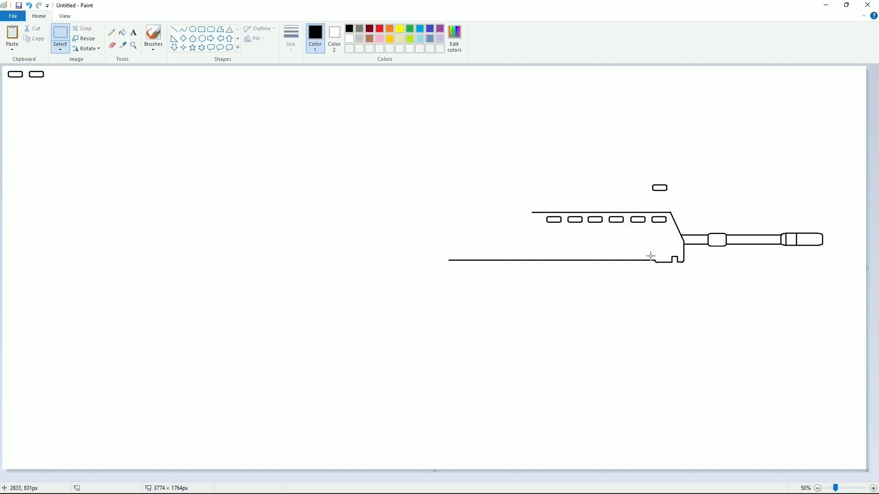
Extend the body's top edge with a diagonal rise to a long horizontal line, and draw a stepped line with a lower horizontal edge beneath it
click(174, 29)
mouse_move(533, 212)
mouse_down()
mouse_move(486, 167)
mouse_move(336, 167)
mouse_up()
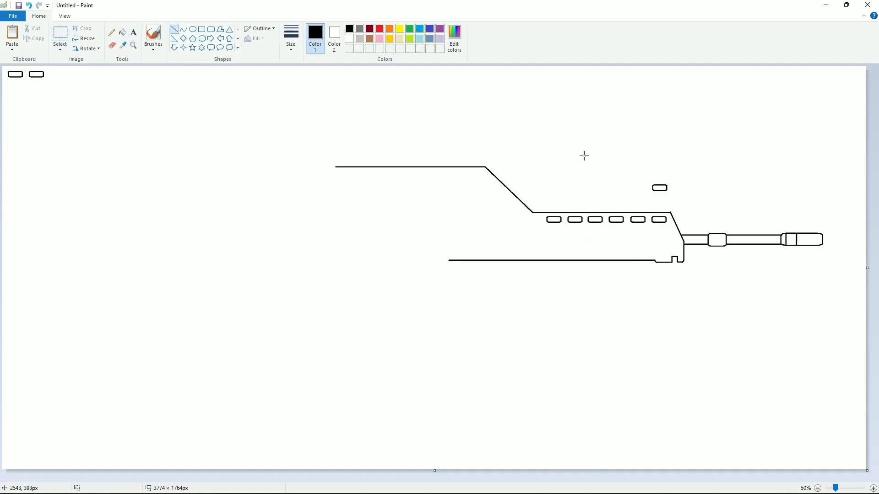
drag(527, 207, 510, 207)
drag(516, 220, 352, 221)
Draw a small outlined circle and move it into the blank area just above the lower part of the diagonal edge
click(193, 29)
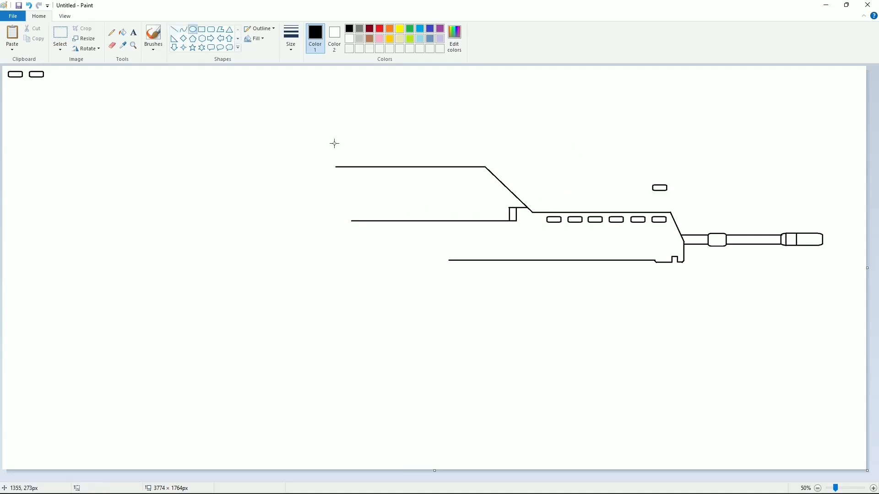
drag(520, 202, 528, 211)
key(Up)
key(Up)
key(Up)
key(Up)
key(Up)
key(Up)
key(Up)
key(Up)
key(Up)
key(Up)
key(Up)
key(Up)
key(Up)
key(Up)
key(Up)
key(Up)
key(Up)
key(Up)
key(Up)
key(Up)
key(Right)
key(Right)
key(Right)
key(Right)
key(Right)
key(Right)
key(Right)
key(Up)
key(Up)
key(Up)
key(Up)
key(Up)
click(587, 203)
Copy the small circle and place the duplicate directly in front of the small bracket beneath the diagonal edge
click(60, 37)
drag(516, 168, 554, 188)
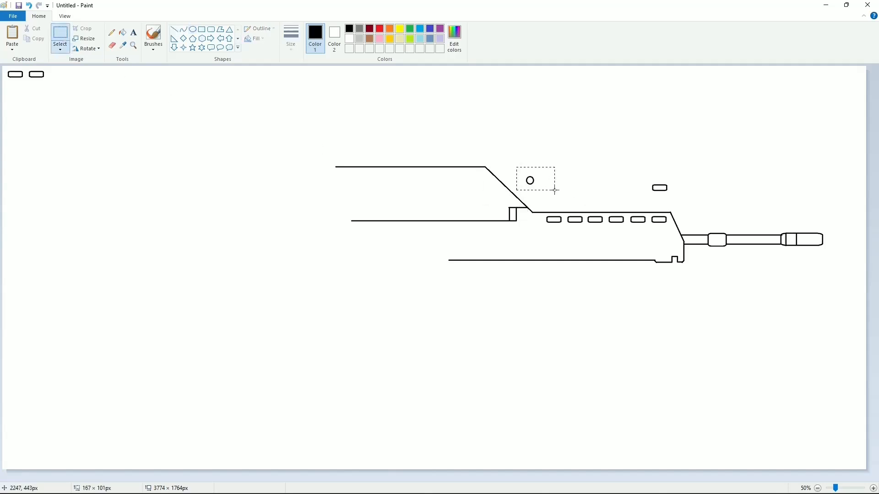
key(ctrl+c)
key(ctrl+v)
drag(14, 79, 524, 214)
click(614, 185)
Draw a closed four-sided box with a slanted rear edge at the back end of the long top line
click(174, 29)
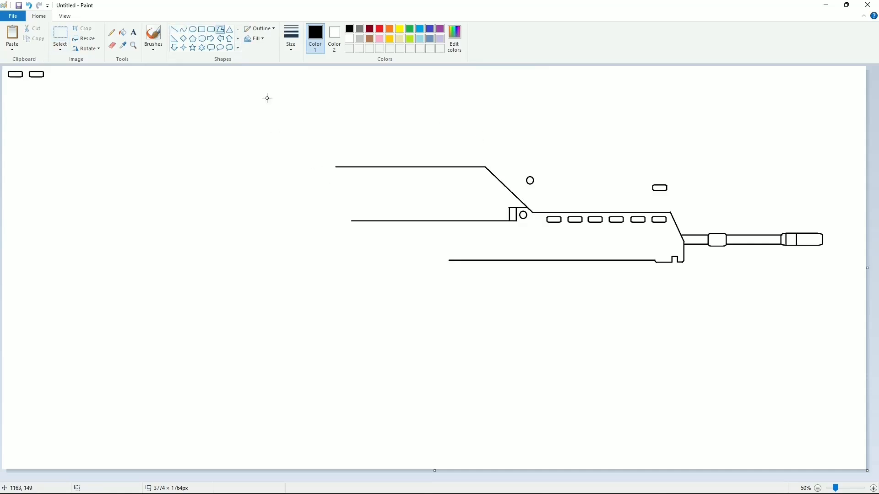
mouse_move(334, 155)
mouse_down()
mouse_move(335, 179)
mouse_move(277, 179)
mouse_up()
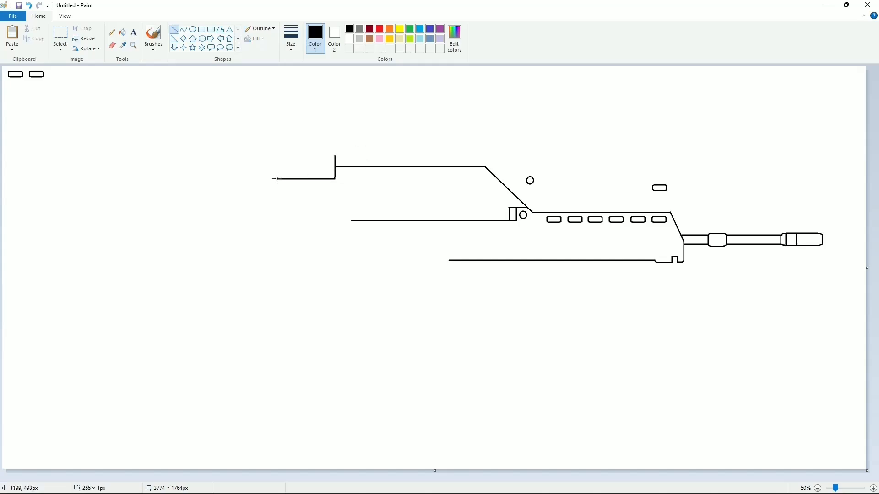
mouse_move(328, 156)
mouse_down()
mouse_move(278, 156)
mouse_move(275, 180)
mouse_up()
click(411, 133)
Draw an inner line following the diagonal and the top edge from the bracket rearward, rounding the corner where they meet
mouse_move(510, 209)
mouse_down()
mouse_move(490, 177)
mouse_move(477, 173)
mouse_move(351, 174)
mouse_up()
click(484, 169)
click(563, 140)
click(451, 100)
click(183, 30)
click(505, 152)
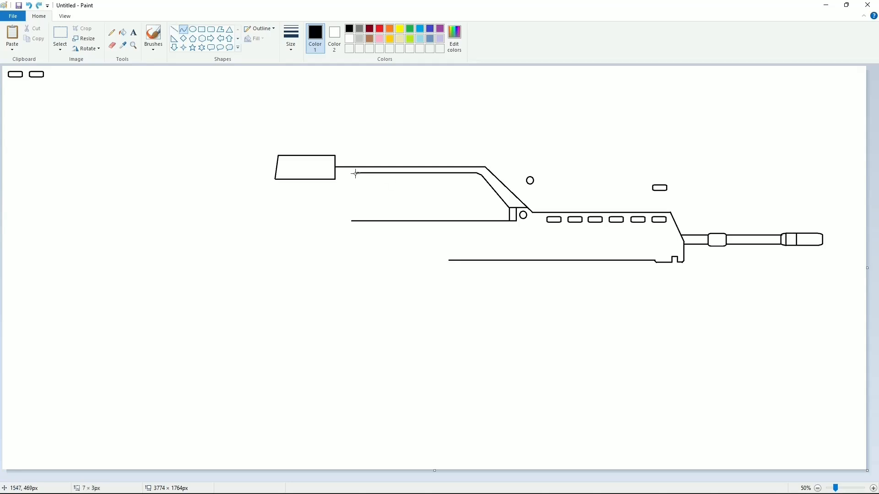
Close the rear of the inner frame with a vertical edge and add a horizontal line just above its bottom edge
click(174, 30)
mouse_move(348, 176)
mouse_down()
mouse_move(352, 222)
mouse_move(483, 212)
mouse_up()
click(381, 219)
click(393, 185)
Close the front end of the frame's lower strip with a beveled corner and short edge, and add a vertical divider across it
click(874, 488)
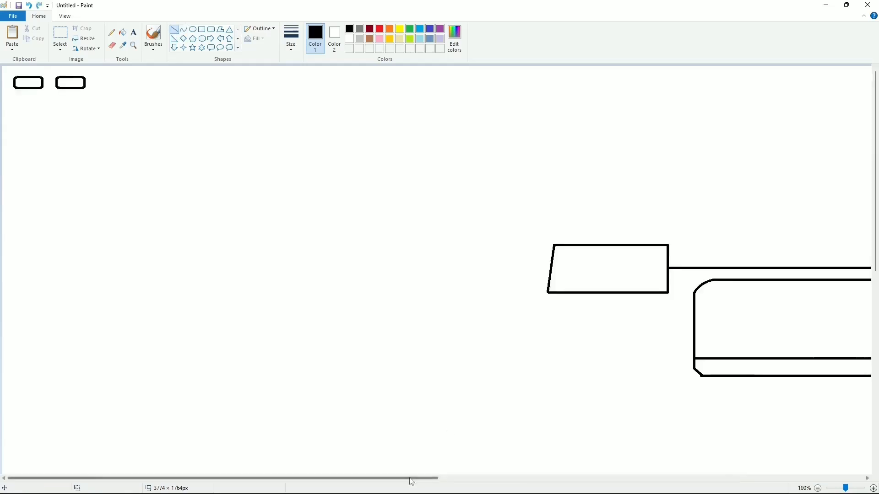
drag(410, 479, 637, 479)
drag(503, 358, 507, 361)
drag(507, 362, 507, 376)
click(818, 488)
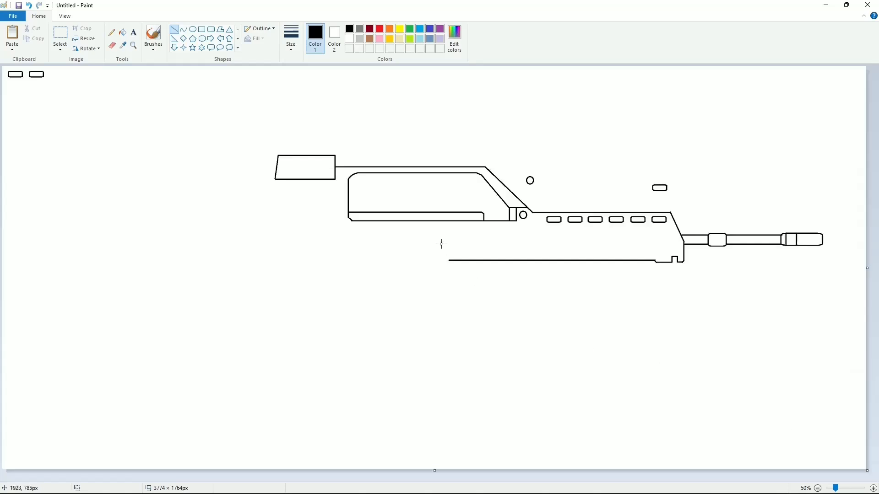
drag(438, 221, 437, 212)
Curve the lower body line down at its rear end, then add the diagonal rear edge and a long line along the lower body
click(184, 29)
mouse_move(448, 260)
mouse_down()
mouse_move(414, 289)
mouse_move(424, 268)
mouse_up()
click(174, 29)
drag(452, 222, 428, 262)
drag(683, 251, 432, 251)
Copy the spare circle and place the duplicate at the rear end of the lower body strip
click(60, 35)
drag(519, 166, 545, 193)
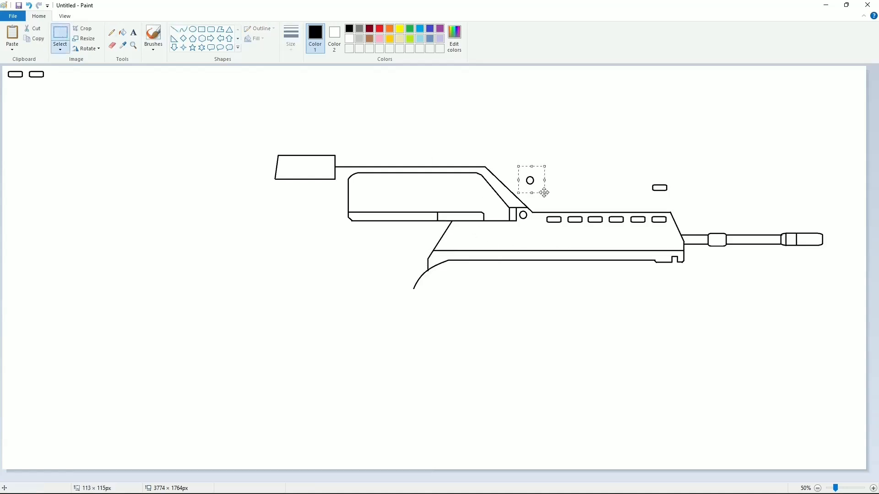
key(ctrl+c)
key(ctrl+v)
drag(14, 81, 436, 257)
click(525, 260)
Draw the sloping underside behind the body's curve and a block with a rounded rear end and beveled front corners behind it
click(174, 30)
mouse_move(414, 289)
mouse_down()
mouse_move(349, 299)
mouse_move(341, 278)
mouse_move(304, 294)
mouse_move(304, 281)
mouse_move(312, 301)
mouse_move(304, 303)
mouse_move(339, 303)
mouse_up()
key(ctrl+z)
click(412, 301)
click(184, 29)
click(419, 309)
click(175, 29)
click(468, 313)
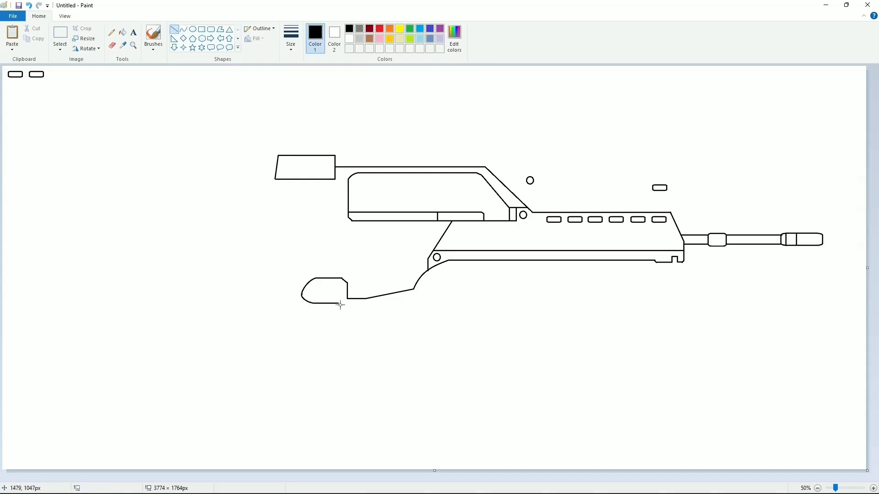
drag(339, 303, 348, 296)
click(477, 305)
Draw the small stepped corner above the rounded block and a horizontal line joining it to the lower body
click(348, 274)
drag(344, 275, 428, 259)
click(371, 273)
click(362, 266)
key(ctrl+z)
key(ctrl+z)
drag(354, 259, 429, 259)
Copy the spare circle and place the duplicate inside the stepped corner above the rounded block
click(60, 36)
drag(517, 166, 556, 196)
key(ctrl+c)
key(ctrl+v)
mouse_move(40, 92)
mouse_down()
mouse_move(355, 255)
mouse_move(430, 371)
mouse_up()
click(397, 278)
Draw the magazine's curved front edge down from the front end of the sloping underside, redoing the first attempt
click(184, 29)
drag(416, 330, 419, 342)
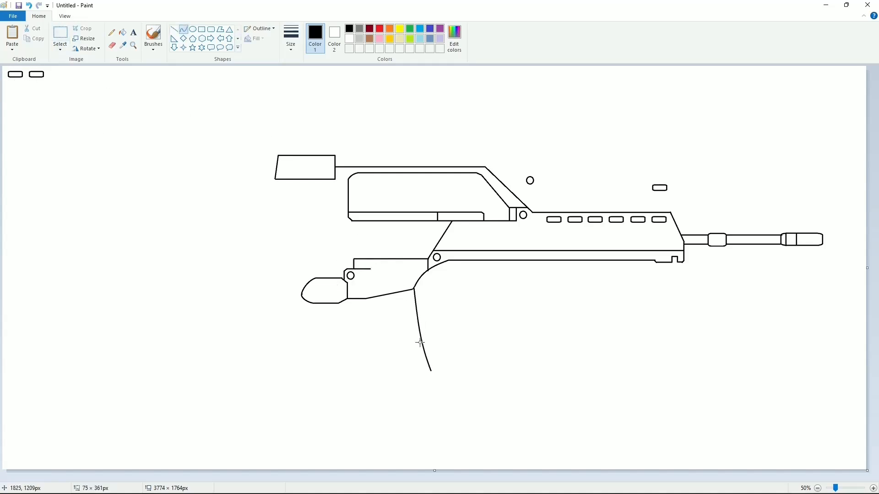
key(ctrl+z)
drag(414, 290, 429, 370)
drag(416, 330, 421, 341)
click(421, 341)
drag(368, 299, 388, 386)
drag(374, 328, 376, 359)
click(376, 358)
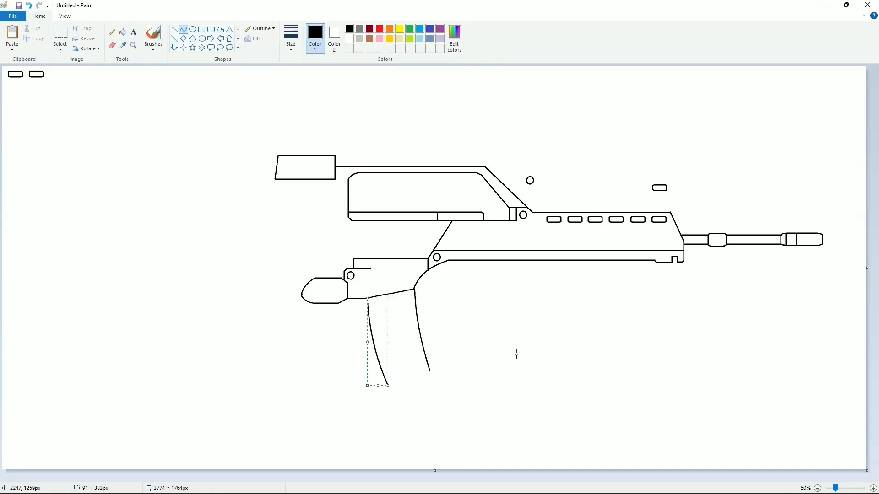
click(516, 354)
key(ctrl+z)
Draw the magazine's curved rear edge and close its lower end with a slanted line
drag(367, 299, 388, 386)
mouse_move(375, 335)
mouse_down()
mouse_move(381, 363)
mouse_move(426, 378)
mouse_move(430, 371)
mouse_up()
click(380, 363)
Draw a thin slanted base plate with rounded ends beneath the magazine
click(174, 29)
click(183, 29)
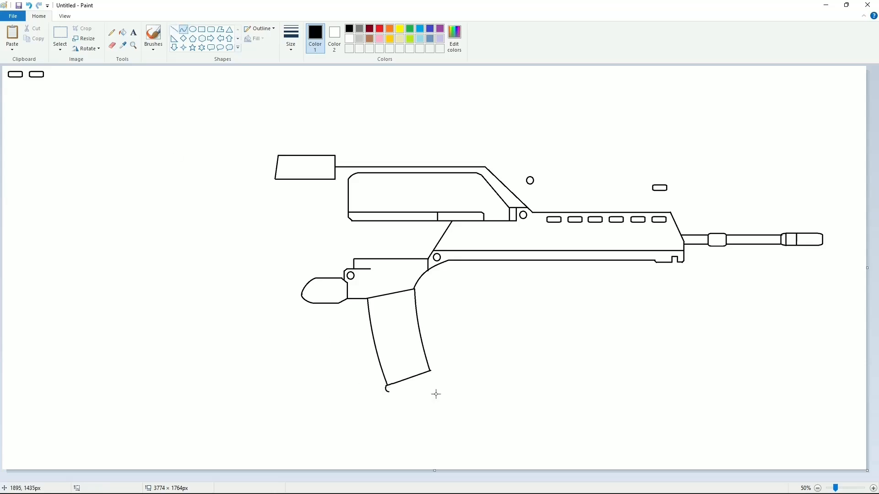
drag(387, 390, 434, 375)
click(431, 374)
Draw two curved inner lines down the magazine, one alongside its front edge and one alongside its rear edge
drag(404, 291, 421, 374)
drag(411, 325, 407, 324)
click(415, 358)
drag(373, 298, 393, 383)
drag(378, 322, 377, 322)
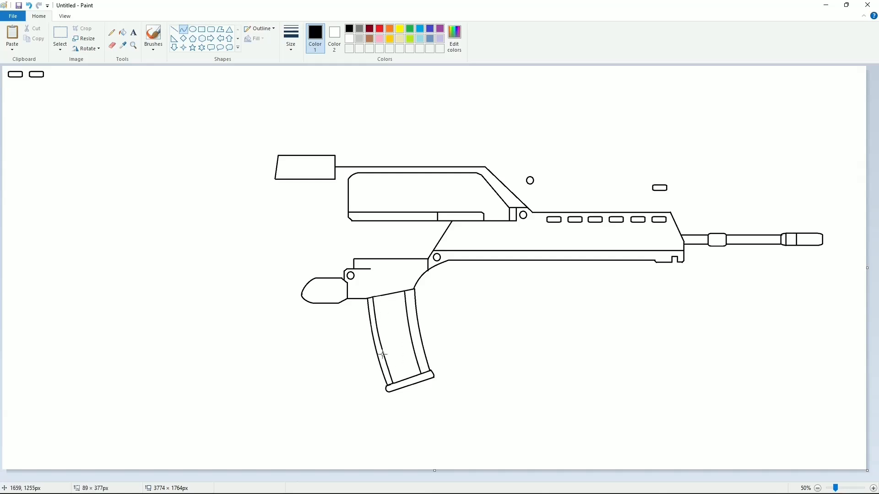
click(383, 356)
Paste two copies of the small circle onto the magazine's center, one near the top and one near the base plate
key(ctrl+v)
drag(36, 90, 413, 322)
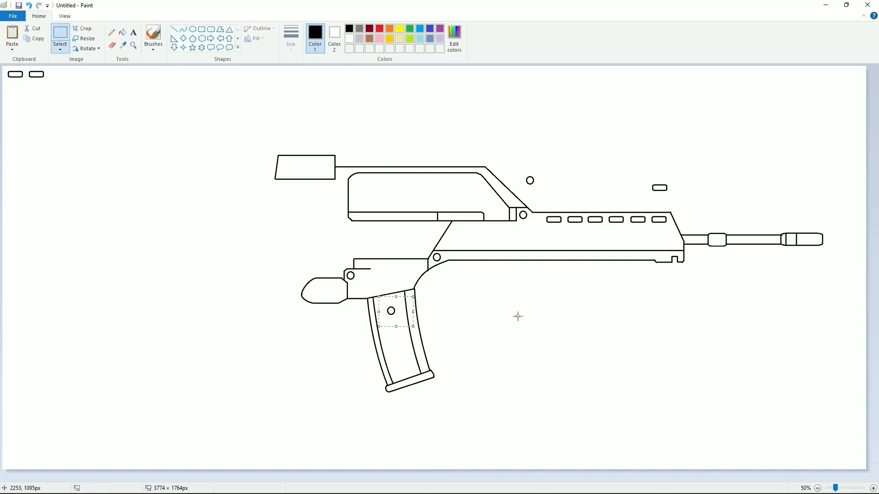
key(ctrl+v)
drag(21, 92, 407, 375)
click(483, 353)
Draw a small upright rectangle with a narrower one inside it below the frame, and a long rounded rectangle directly in front
click(202, 28)
drag(338, 228, 348, 250)
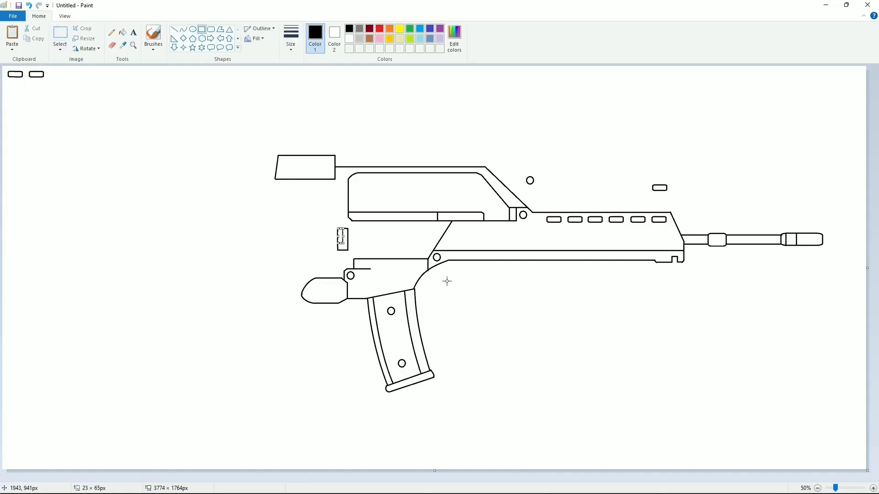
click(213, 143)
click(211, 28)
drag(350, 234, 414, 245)
click(537, 338)
Remove the rounded rectangle's rear end by covering its corners and edge with white
scroll(537, 338, up, 1)
drag(415, 477, 591, 477)
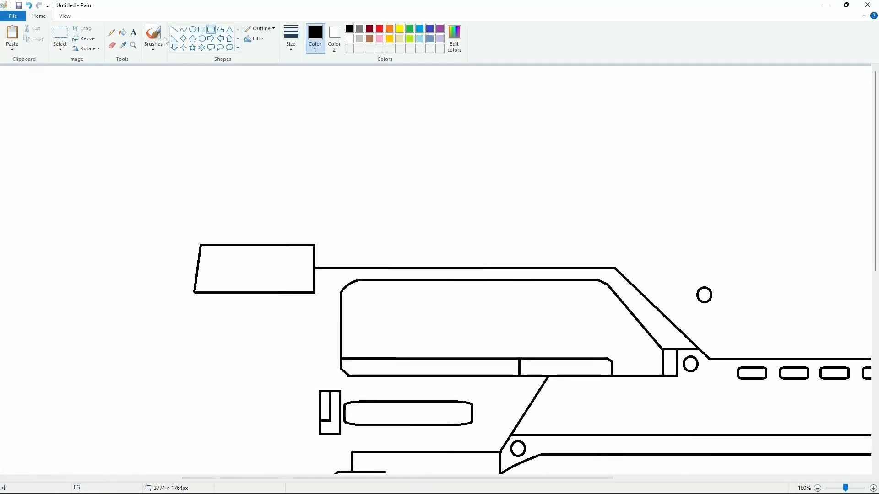
click(174, 30)
click(349, 39)
mouse_move(367, 404)
mouse_down()
mouse_move(344, 404)
mouse_move(344, 424)
mouse_up()
click(396, 369)
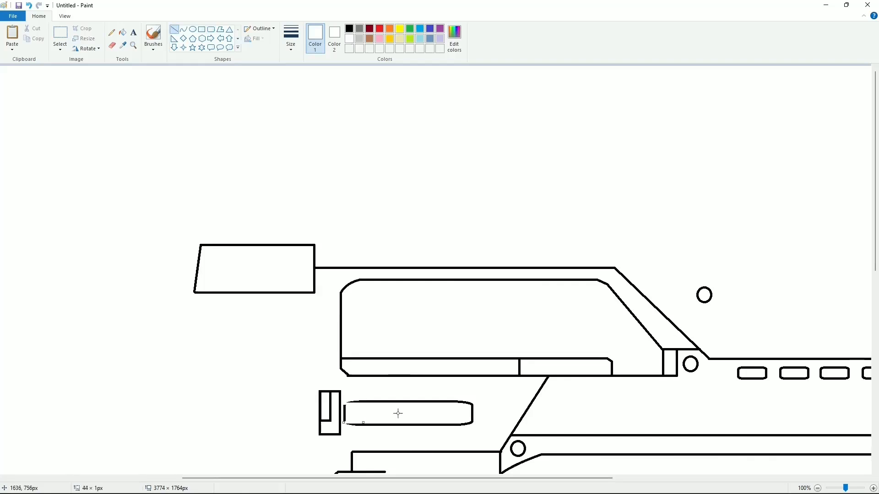
click(398, 414)
click(122, 33)
click(345, 413)
Join the bar to the upright rectangle in black, with a straight upper edge and a slanted lower corner
click(174, 30)
click(349, 29)
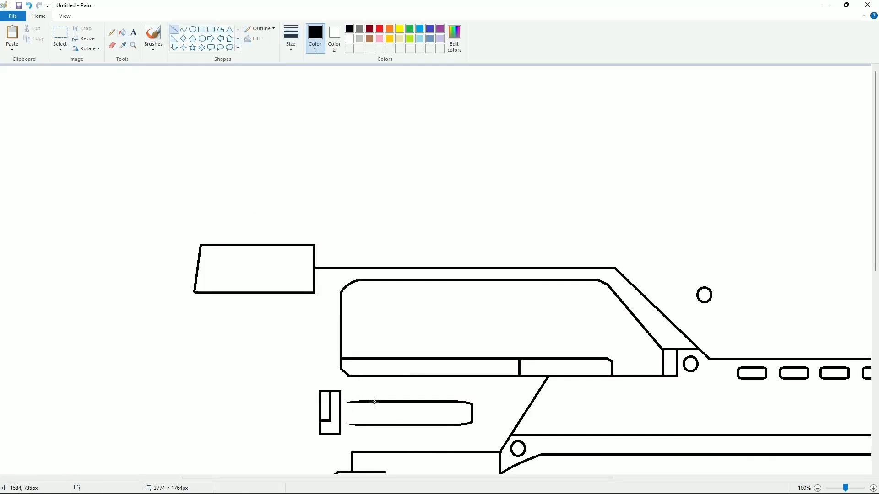
click(440, 399)
click(112, 45)
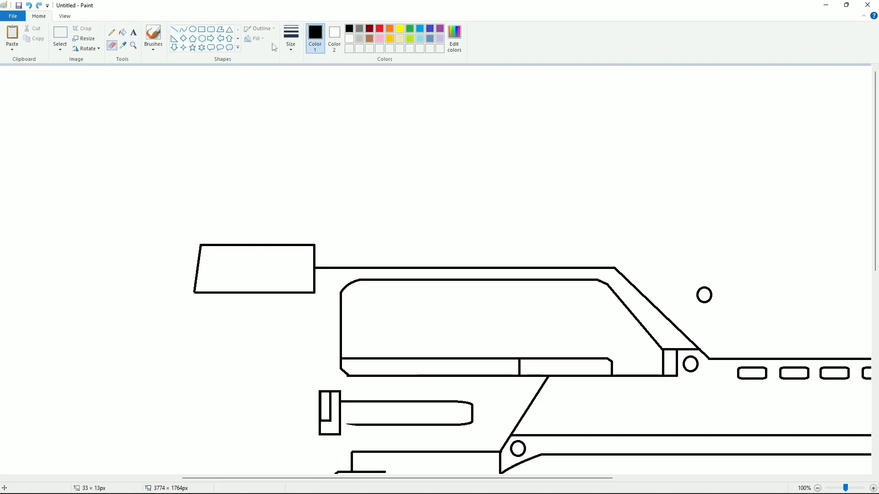
click(174, 30)
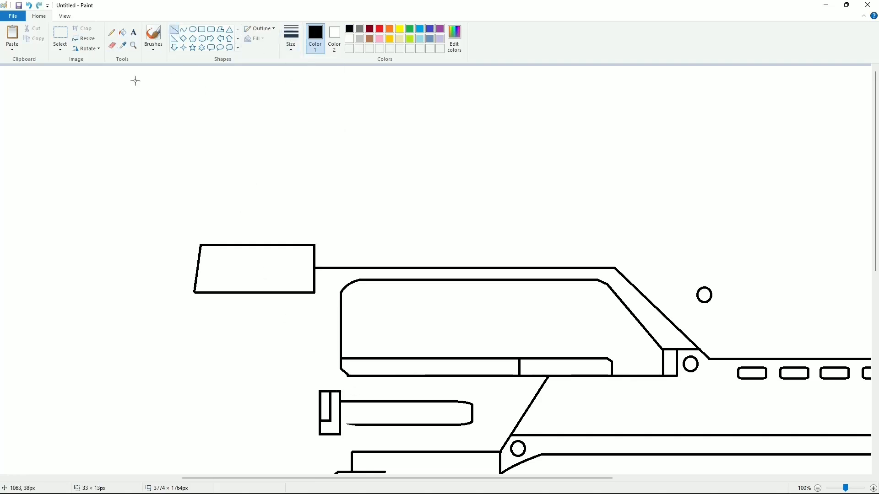
click(112, 46)
click(174, 29)
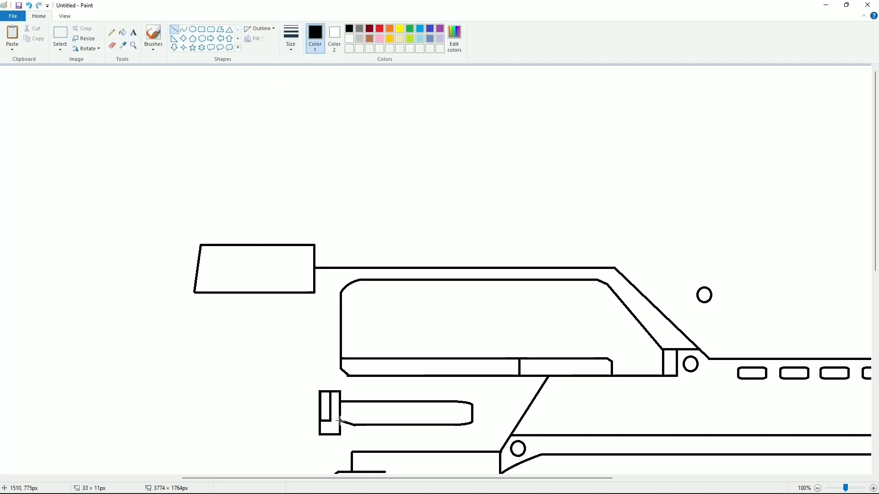
drag(341, 413, 355, 424)
scroll(736, 470, down, 2)
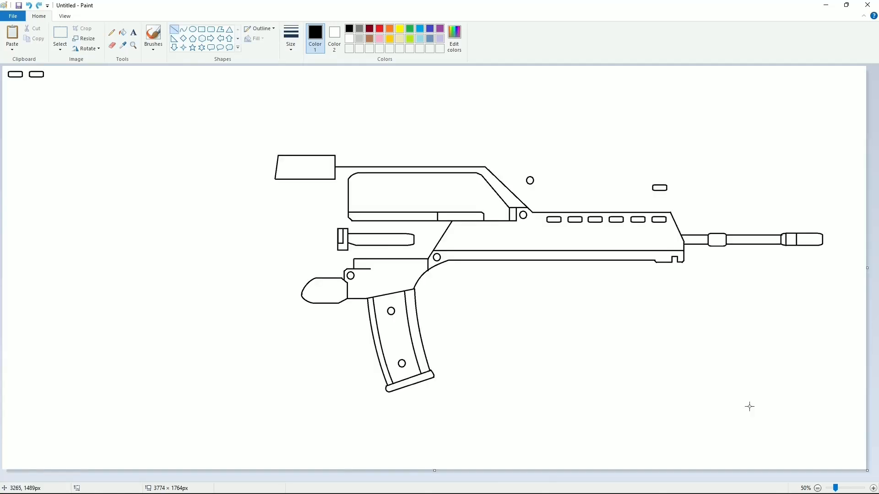
Draw a narrow curved detail inside the rear part of the rounded block
click(183, 30)
mouse_move(320, 278)
mouse_down()
mouse_move(320, 300)
mouse_move(312, 284)
mouse_up()
click(339, 291)
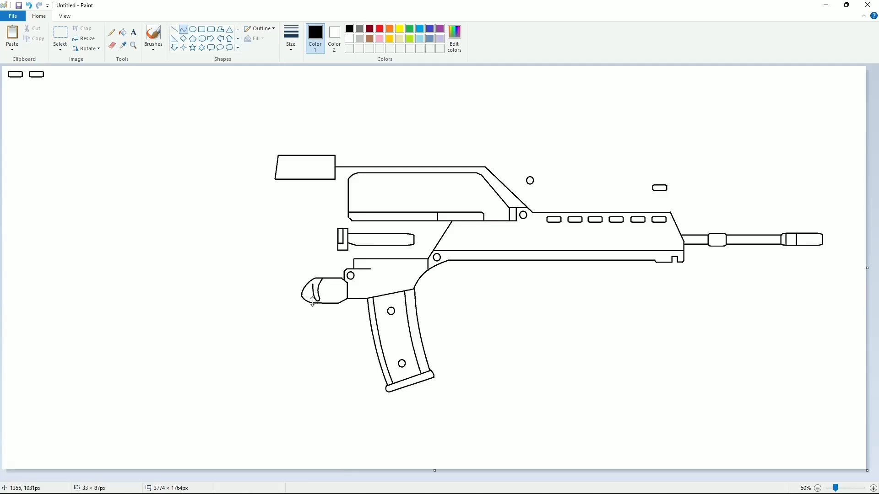
Draw a second line just beneath the rounded block, slanted at the front and curving up at its rear end
click(174, 29)
drag(349, 301, 340, 306)
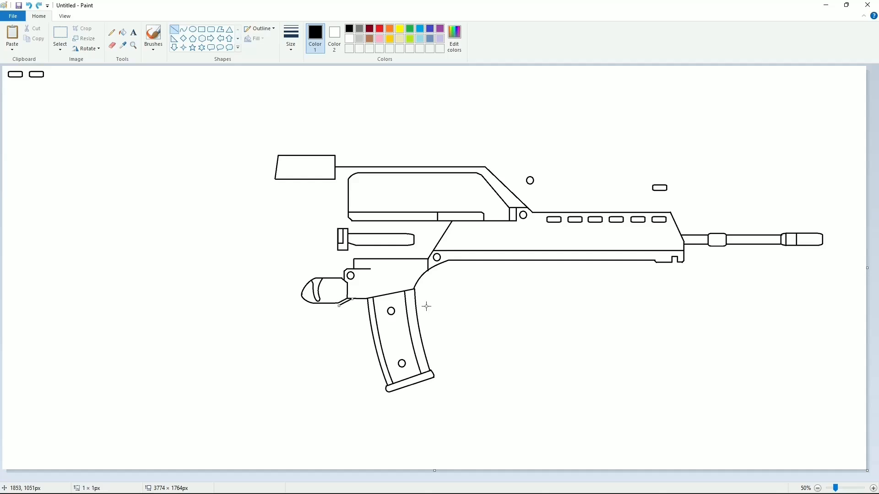
drag(340, 306, 303, 301)
click(490, 341)
click(183, 29)
click(304, 305)
click(302, 299)
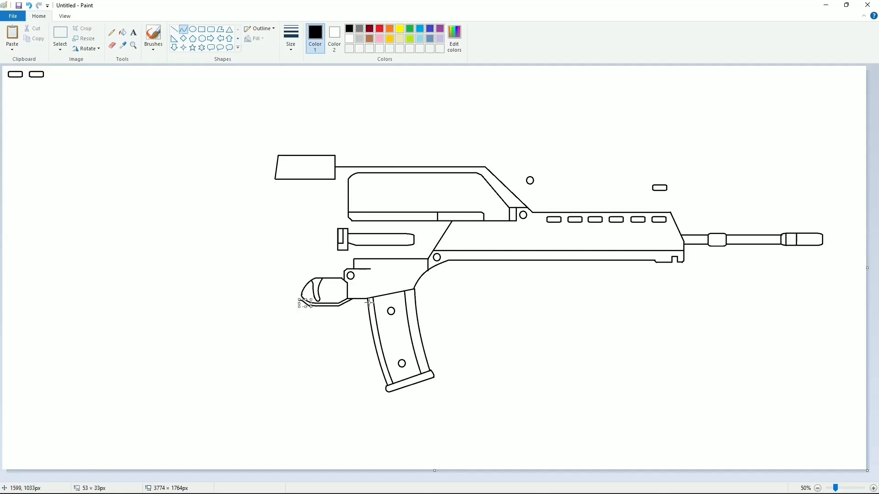
click(456, 319)
Draw a small, narrow curved lever hanging below the lower body, just behind the magazine
drag(356, 299, 352, 308)
click(353, 305)
click(873, 488)
drag(366, 478, 622, 478)
scroll(391, 301, down, 7)
drag(327, 479, 265, 478)
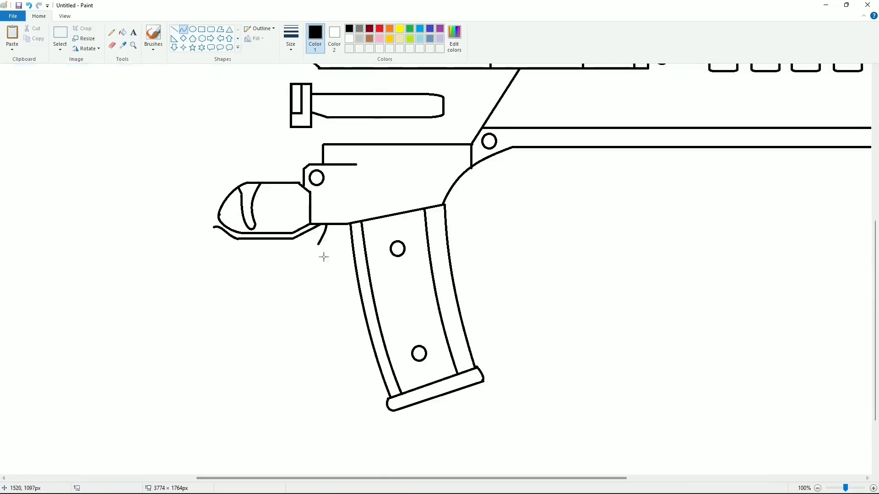
mouse_move(334, 226)
mouse_down()
mouse_move(323, 248)
mouse_move(331, 234)
mouse_move(322, 247)
mouse_move(330, 243)
mouse_move(317, 248)
mouse_up()
scroll(749, 388, down, 1)
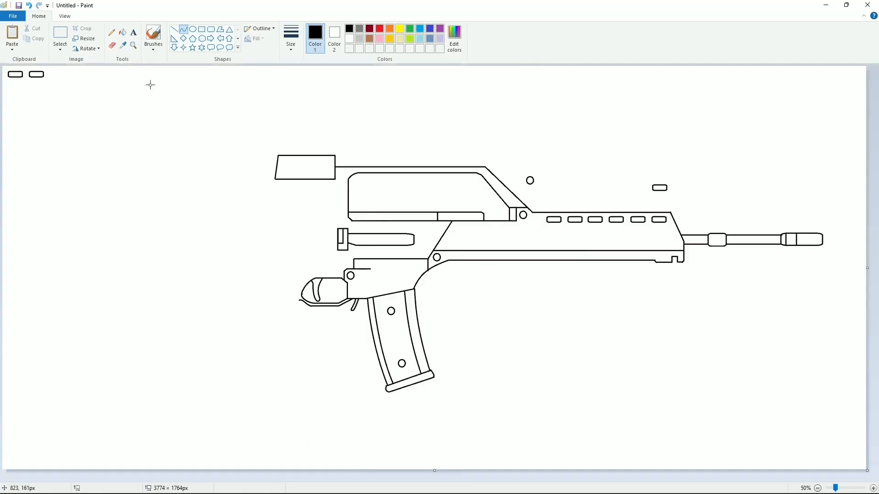
Draw a small rounded rectangle on top of the rear box, near its rear end
click(201, 29)
drag(279, 144, 297, 156)
key(ctrl+z)
click(211, 30)
key(ctrl+z)
key(ctrl+y)
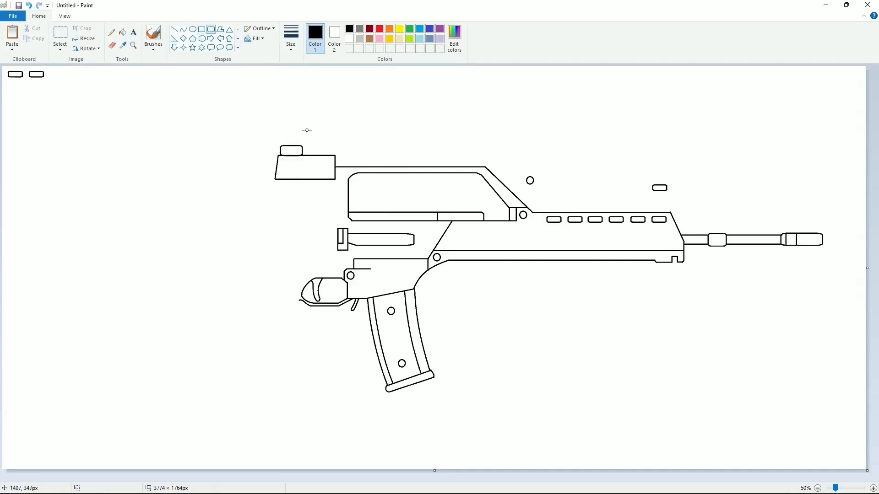
Draw a straight line forward from the rounded rectangle, ending in a small raised square block above the rear box's front end
click(202, 29)
mouse_move(302, 148)
mouse_down()
mouse_move(321, 156)
mouse_move(325, 148)
mouse_up()
key(ctrl+z)
key(ctrl+y)
key(ctrl+z)
click(174, 29)
click(359, 155)
drag(332, 148, 333, 151)
click(355, 159)
Join the raised block to the rear box's front upper corner with a short slanted line and a short vertical line
click(874, 488)
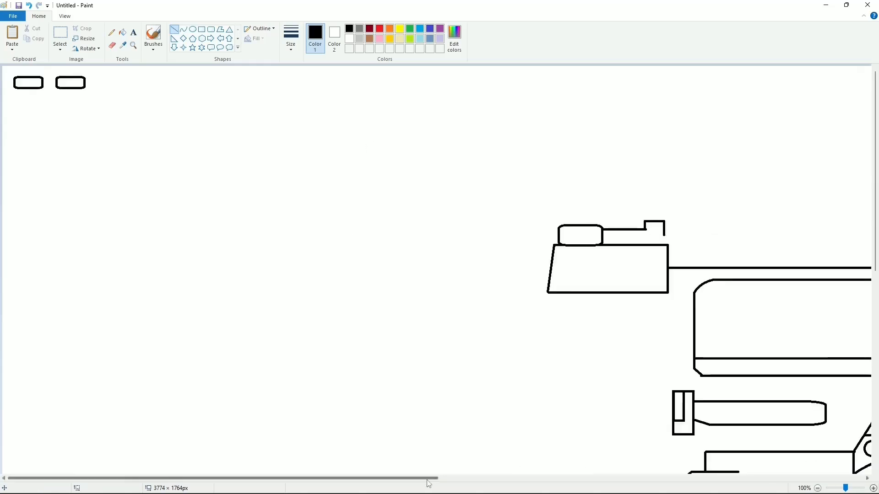
drag(428, 479, 619, 479)
drag(283, 235, 287, 237)
click(307, 243)
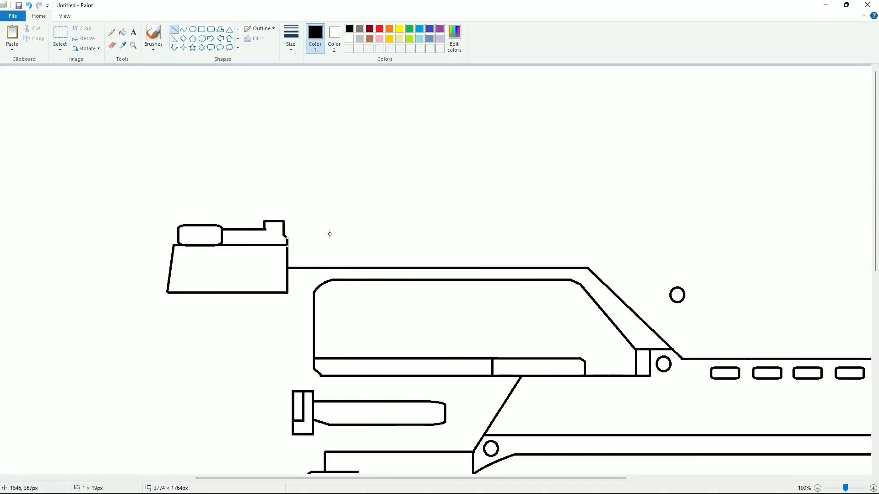
Draw two short horizontal lines forward from the rear box's front upper corner, with a vertical line crossing them
scroll(379, 166, down, 1)
mouse_move(347, 151)
mouse_down()
mouse_move(329, 152)
mouse_move(342, 157)
mouse_up()
click(420, 139)
scroll(422, 139, up, 1)
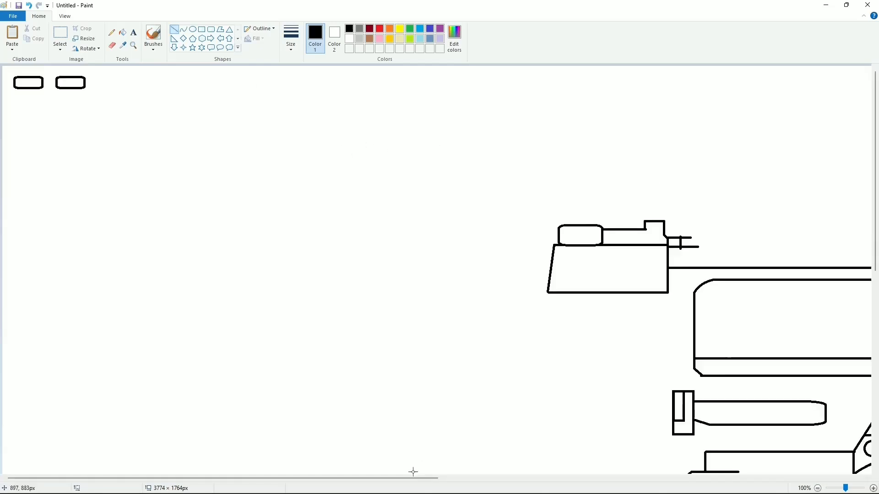
Cover the overhanging line ends with white, leaving a small closed rectangle at the rear box's front upper corner
drag(411, 478, 481, 479)
click(350, 38)
mouse_move(535, 235)
mouse_down()
mouse_move(553, 235)
mouse_move(543, 223)
mouse_up()
click(123, 32)
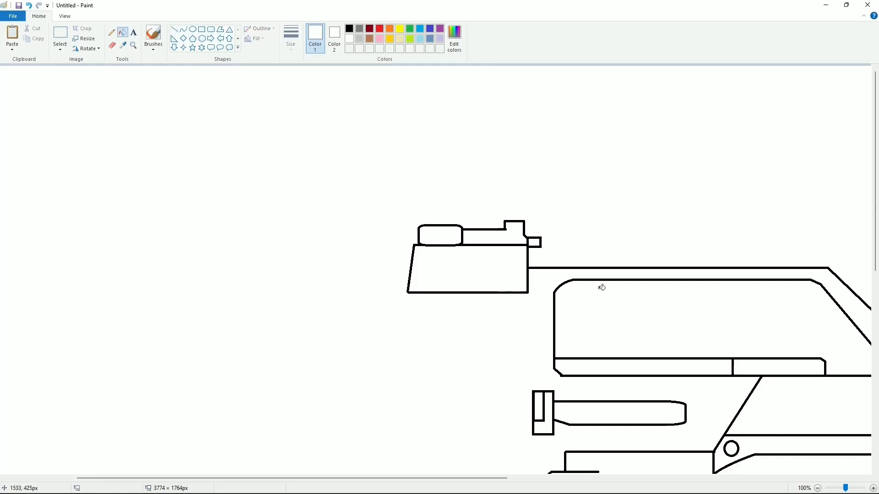
scroll(803, 432, down, 1)
Outline a block below the rear box in black with a long base line and stepped rear edge, divided by straight lines
click(174, 29)
click(349, 29)
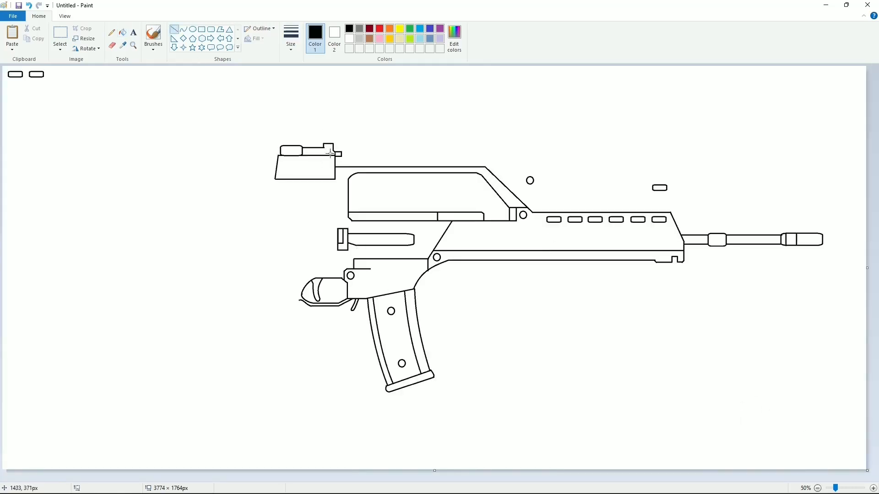
mouse_move(348, 208)
mouse_down()
mouse_move(255, 207)
mouse_move(273, 195)
mouse_up()
scroll(817, 457, up, 1)
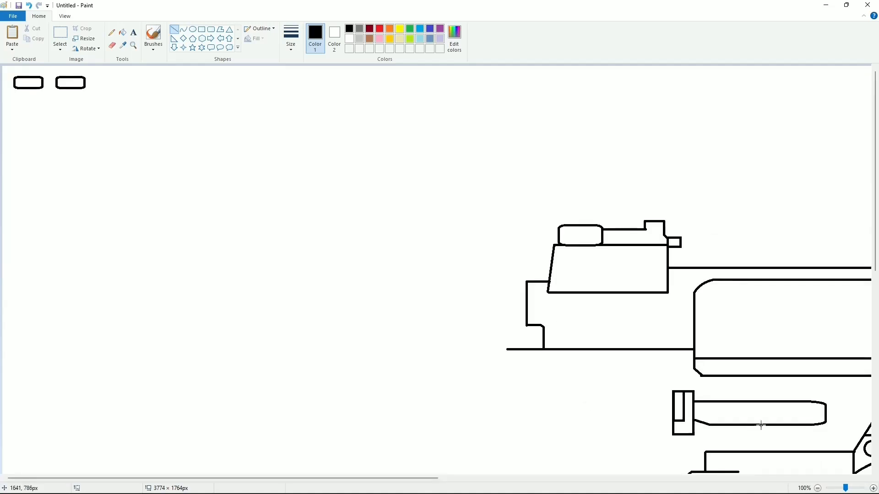
scroll(760, 425, down, 1)
mouse_move(271, 174)
mouse_down()
mouse_move(273, 195)
mouse_move(348, 193)
mouse_up()
key(ctrl+z)
Paste three small circles into the divided block: two stacked near its front end and one at the lower rear
key(ctrl+v)
drag(32, 89, 358, 192)
click(408, 187)
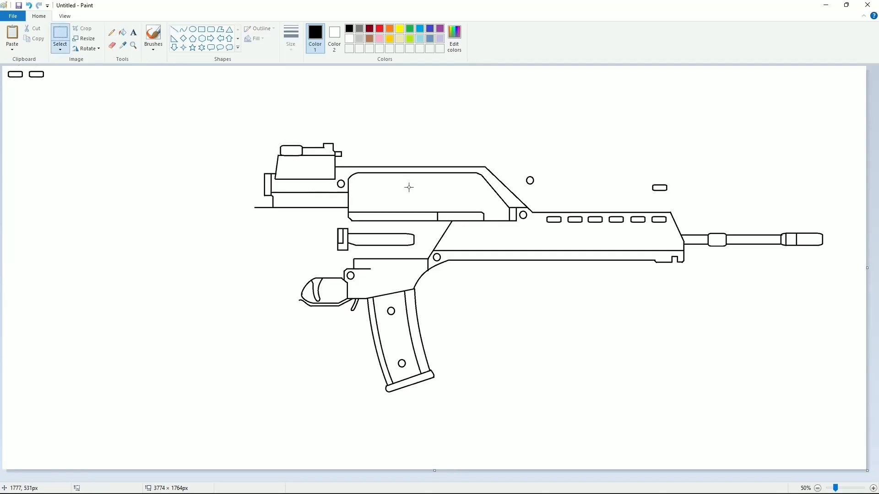
key(ctrl+v)
drag(22, 84, 346, 204)
click(400, 200)
key(ctrl+v)
mouse_move(21, 84)
mouse_down()
mouse_move(291, 203)
mouse_move(61, 228)
mouse_up()
click(448, 202)
Draw the stock's upper edge as a long curve sweeping down and rearward from the base line's rear end
click(184, 29)
drag(196, 213, 193, 224)
click(193, 225)
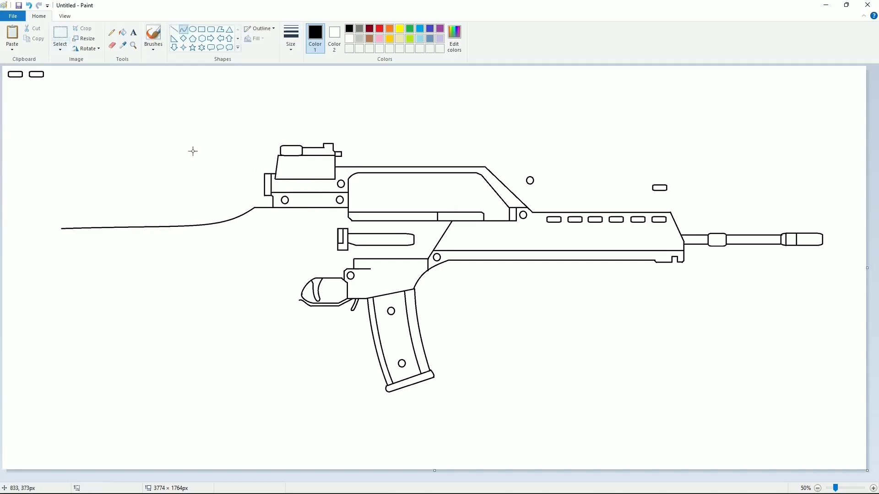
Draw the grip's curved front edge and rounded bottom, starting from the rear end of the line beneath the rounded block
mouse_move(300, 300)
mouse_down()
mouse_move(277, 337)
mouse_move(293, 303)
mouse_up()
click(292, 303)
click(275, 344)
mouse_move(277, 344)
mouse_down()
mouse_move(242, 338)
mouse_move(252, 351)
mouse_move(265, 267)
mouse_move(284, 291)
mouse_up()
click(296, 347)
click(254, 350)
key(ctrl+z)
Draw the grip's rear edge as a slanted line that curves around near the top
drag(241, 338, 266, 269)
key(ctrl+z)
mouse_move(265, 285)
mouse_down()
mouse_move(278, 283)
mouse_move(277, 251)
mouse_move(314, 253)
mouse_up()
click(277, 283)
click(330, 357)
Close the grip's upper part with straight lines, adding a vertical front edge down to the rounded block
click(175, 29)
click(874, 489)
drag(422, 479, 509, 478)
scroll(451, 339, down, 4)
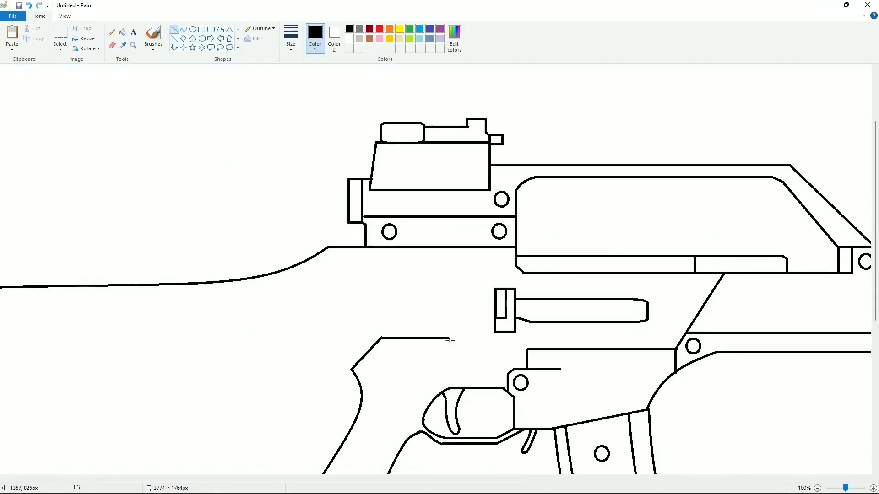
drag(449, 339, 452, 388)
click(817, 488)
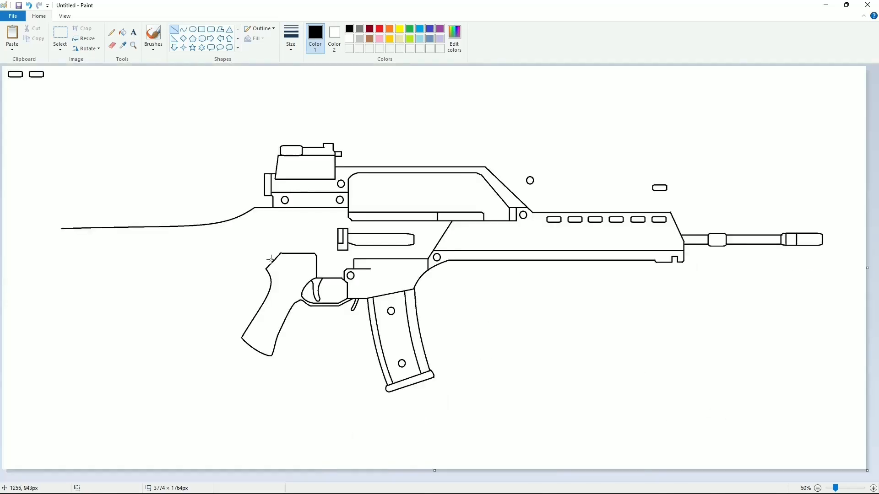
Draw a shallow downward-bowed curve across the upper part of the grip
click(183, 29)
mouse_move(307, 281)
mouse_down()
mouse_move(271, 272)
mouse_move(287, 283)
mouse_up()
click(287, 283)
click(451, 313)
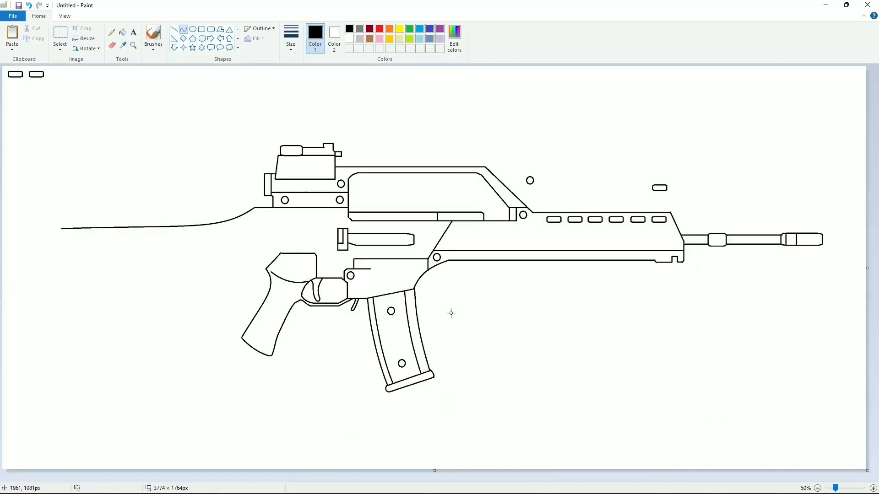
Draw a short horizontal line in the grip's upper part and curve a rounded head above its front end
click(174, 30)
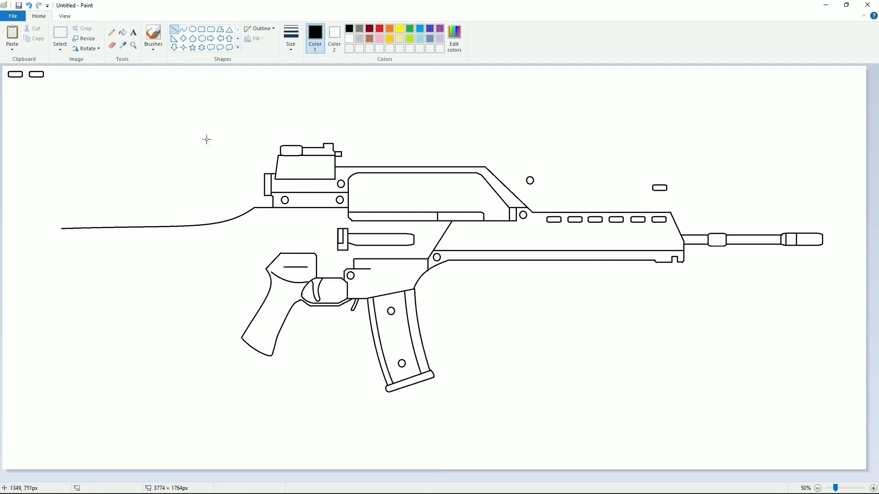
click(183, 30)
mouse_move(307, 267)
mouse_down()
mouse_move(294, 262)
mouse_move(298, 246)
mouse_move(295, 261)
mouse_up()
key(ctrl+z)
mouse_move(303, 261)
mouse_down()
mouse_move(312, 260)
mouse_move(302, 250)
mouse_up()
click(614, 389)
Close the small lever shape on the grip with an S-shaped upper edge and a rounded rear tip
click(873, 489)
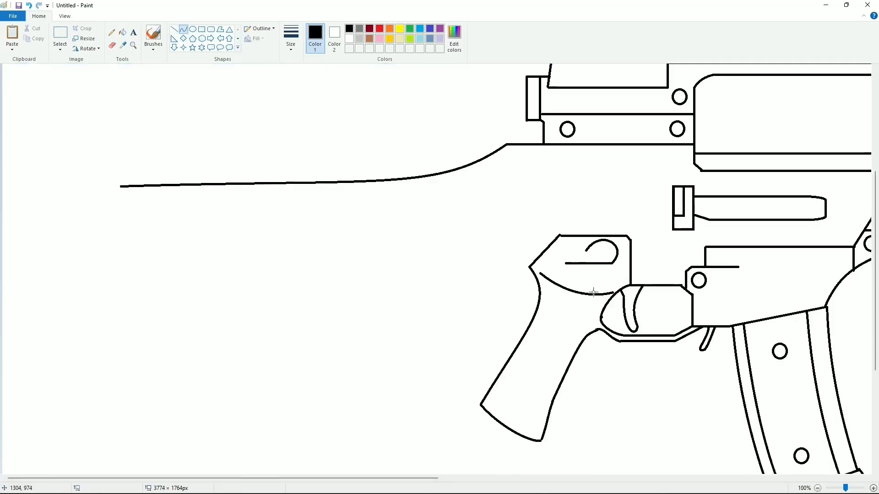
drag(587, 250, 566, 258)
drag(577, 254, 581, 257)
click(595, 281)
key(ctrl+z)
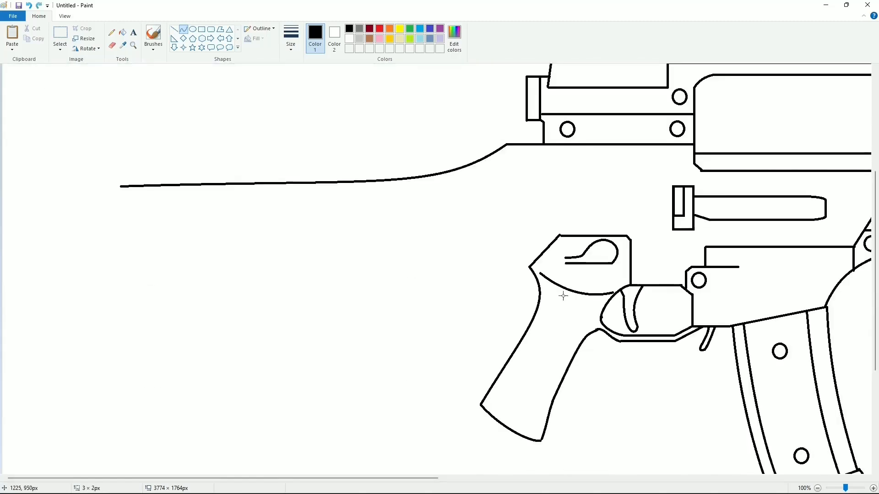
click(817, 489)
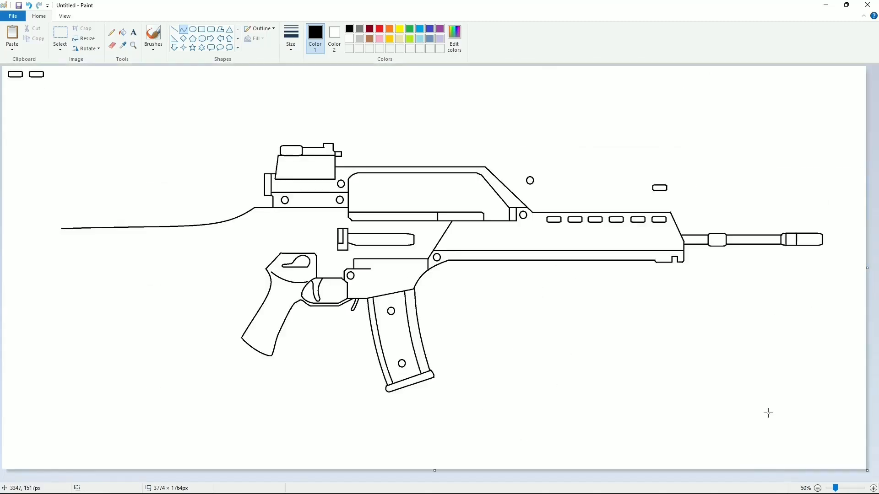
Draw a horizontal line just below the divided block's base line and a vertical line down at its rear end
click(174, 29)
mouse_move(263, 208)
mouse_down()
mouse_move(263, 230)
mouse_move(348, 214)
mouse_up()
click(295, 232)
Draw the stock's lower edge rearward from the grip as a straight line continuing into a long downward curve
click(183, 29)
click(174, 29)
mouse_move(266, 269)
mouse_down()
mouse_move(189, 269)
mouse_move(65, 338)
mouse_up()
click(184, 30)
drag(131, 301, 77, 291)
click(285, 393)
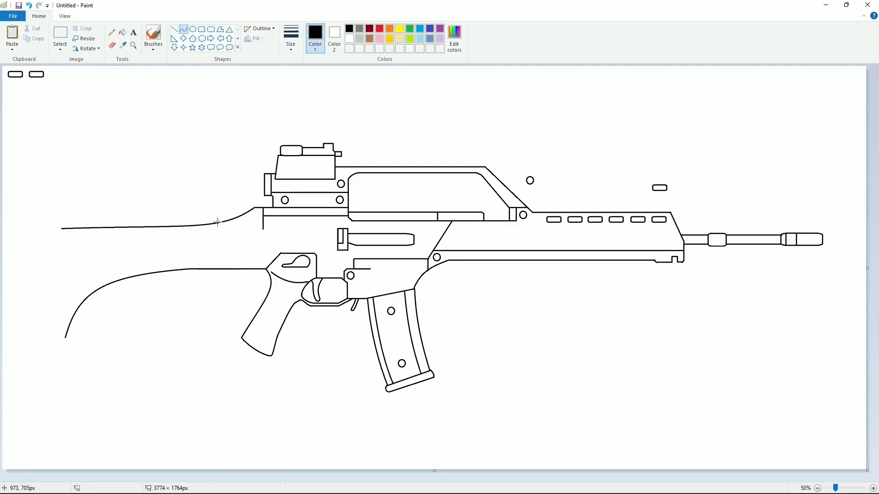
Draw a hinge at the stock's front end from short straight lines and four stacked, alternately offset rectangles
click(174, 29)
click(287, 226)
mouse_move(256, 209)
mouse_down()
mouse_move(259, 238)
mouse_move(246, 235)
mouse_move(256, 268)
mouse_up()
click(201, 30)
click(288, 237)
click(274, 239)
key(ctrl+z)
click(281, 241)
click(294, 246)
click(239, 269)
Add narrow rectangular tabs to the rear sides of the hinge's second and lowest rectangles
click(874, 488)
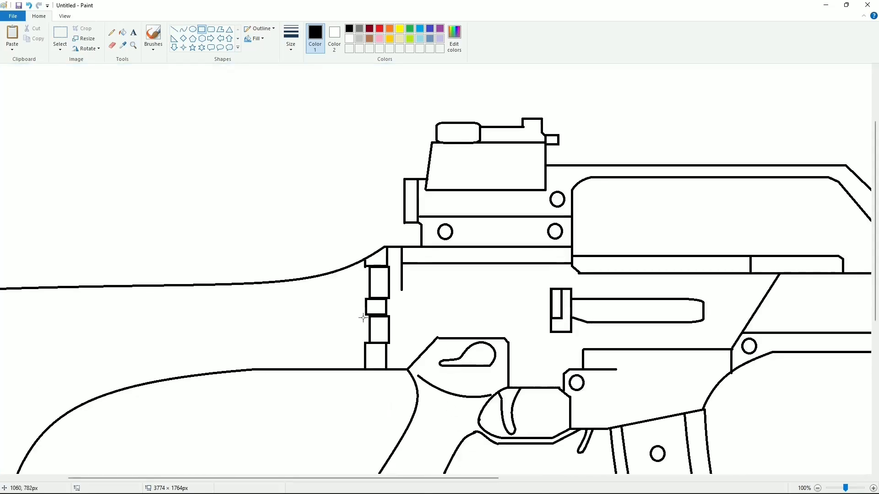
drag(359, 345, 365, 363)
click(412, 366)
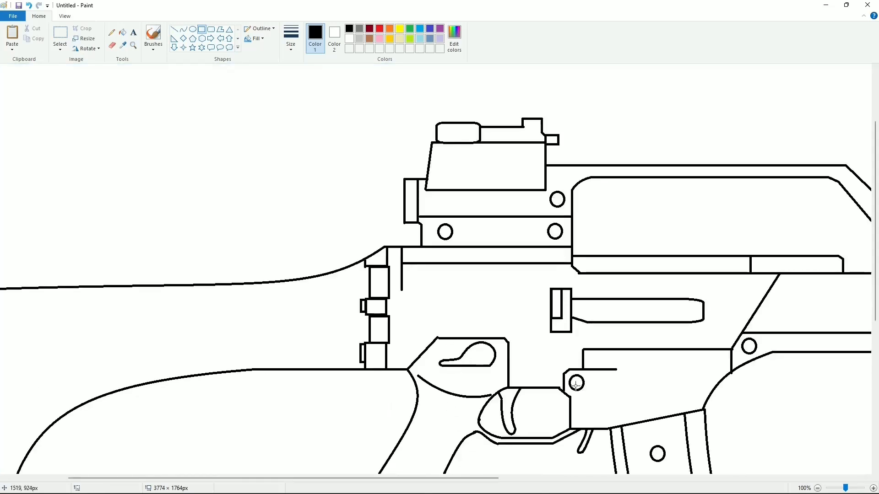
click(818, 488)
Close the stock's rear end with a slanted upper corner, a vertical edge and a short curved bottom
click(174, 29)
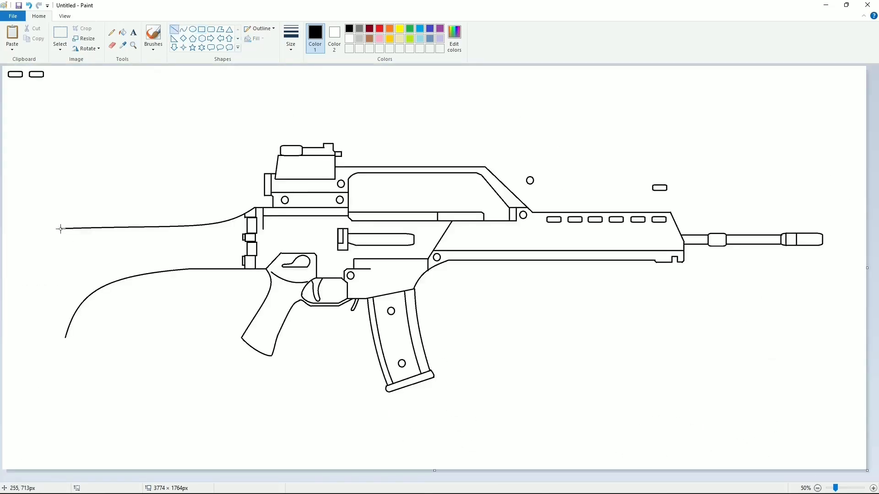
drag(61, 228, 57, 338)
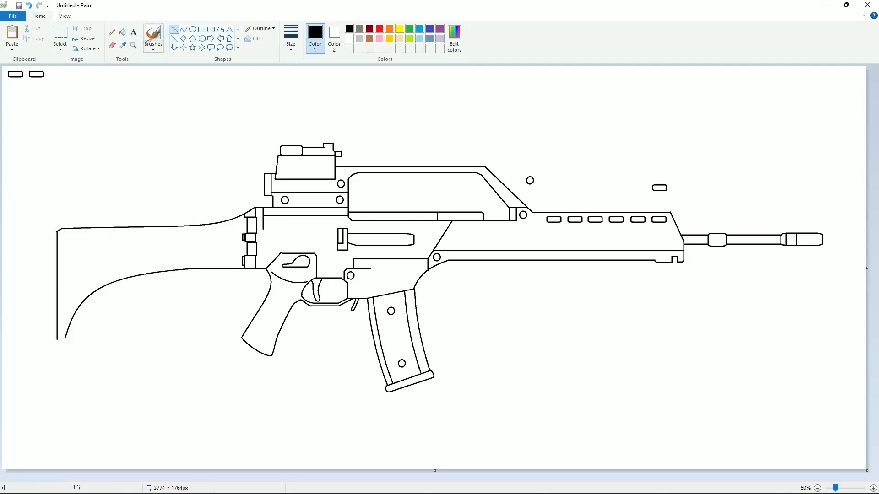
click(183, 29)
click(873, 488)
scroll(127, 405, down, 4)
drag(128, 405, 111, 408)
click(122, 410)
click(122, 410)
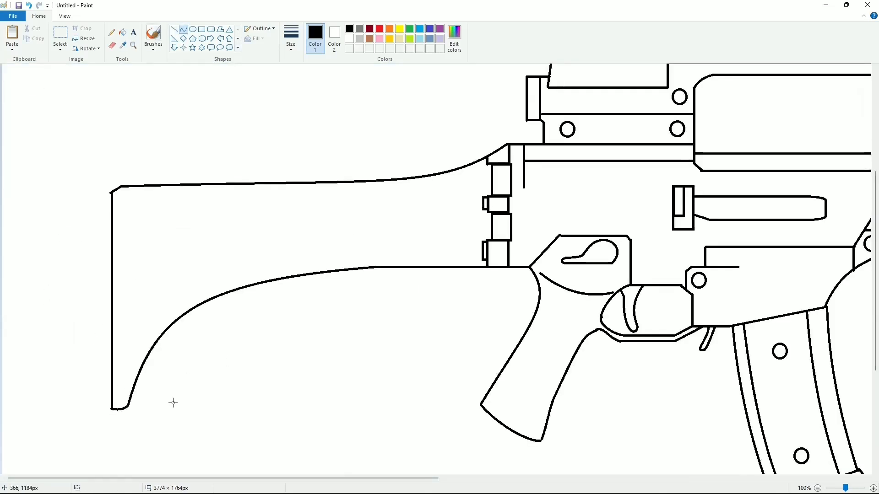
click(818, 488)
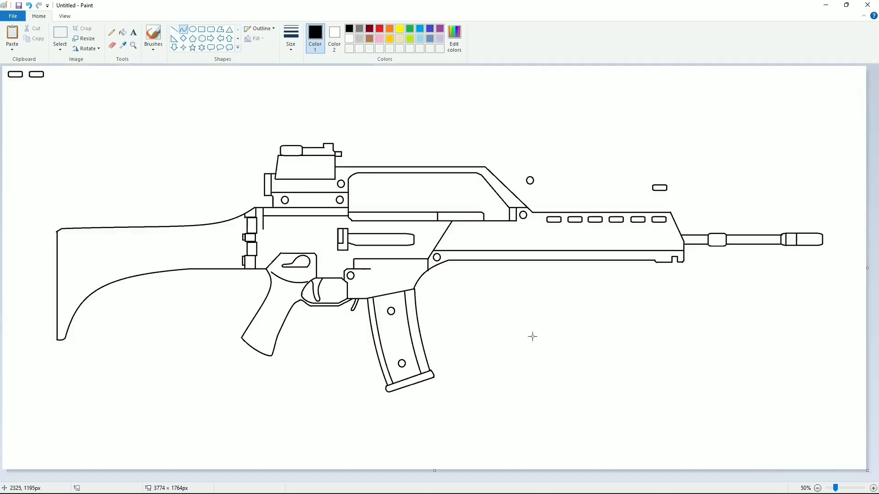
Draw the butt pad behind the stock with a rounded top and a slightly inward-bowed rear edge
mouse_move(57, 231)
mouse_down()
mouse_move(44, 229)
mouse_move(44, 336)
mouse_move(44, 242)
mouse_up()
click(44, 227)
click(45, 227)
click(49, 284)
click(48, 284)
click(81, 284)
Close the butt pad's lower end with a rounded curve joining the stock's bottom corner
click(874, 489)
scroll(393, 390, down, 6)
drag(87, 301, 112, 306)
click(86, 312)
click(87, 312)
scroll(275, 275, up, 3)
scroll(391, 255, down, 1)
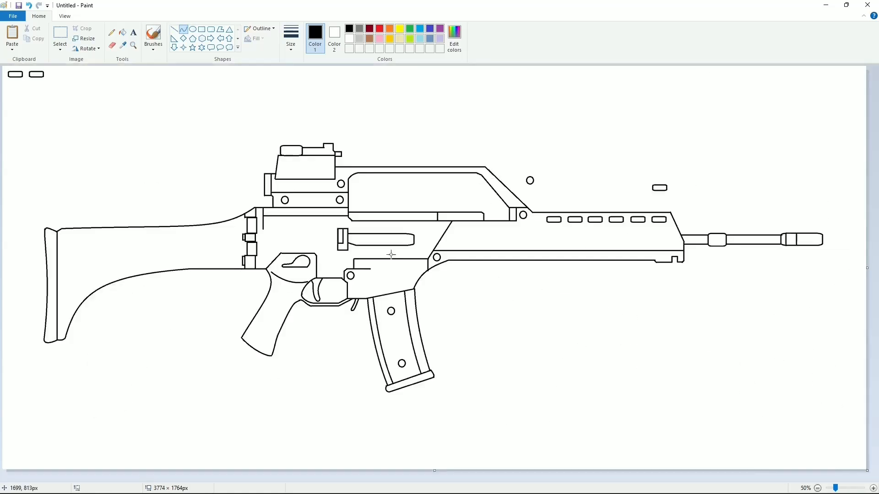
Draw a rounded rectangle inside the stock's front part and, behind it, the straight upper and front edges of a larger panel
click(211, 29)
drag(182, 240, 219, 261)
click(174, 29)
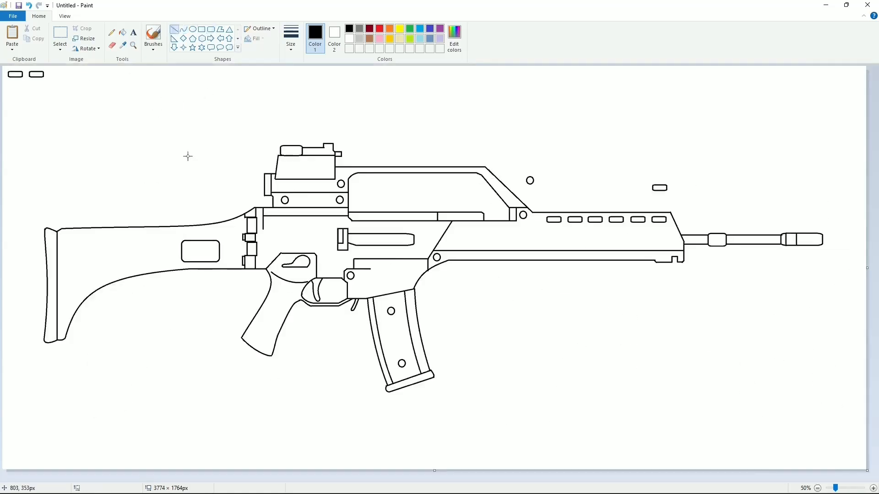
mouse_move(172, 233)
mouse_down()
mouse_move(173, 262)
mouse_move(75, 238)
mouse_up()
click(117, 262)
Add the large stock panel's slanted lower edge and its vertical rear edge
click(183, 29)
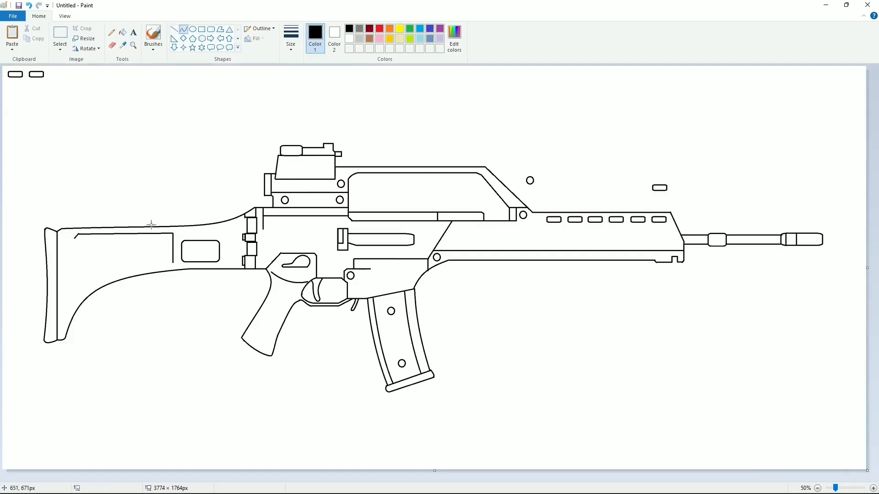
drag(172, 263, 84, 281)
click(126, 274)
click(175, 30)
drag(75, 238, 75, 272)
click(104, 257)
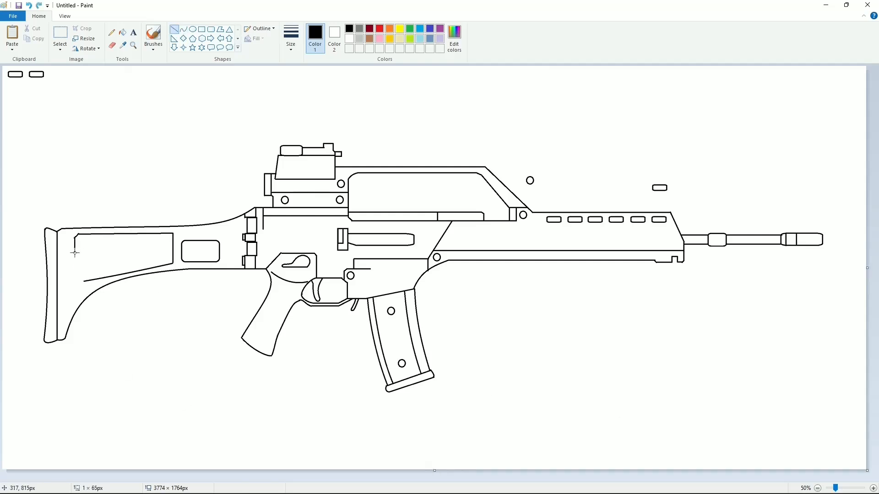
drag(74, 244, 74, 271)
click(117, 255)
Join the rear and slanted lower edges of the large stock panel with a curve bulging into the panel at its lower rear corner
click(873, 489)
click(184, 29)
drag(146, 274, 166, 291)
click(156, 272)
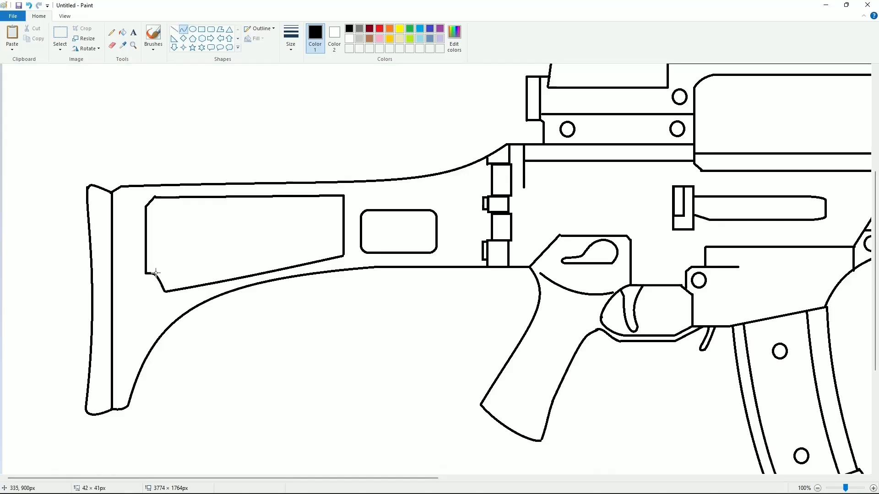
click(164, 275)
Paste a copy of the small circle onto the receiver, just behind the top of the pistol grip
click(818, 488)
key(ctrl+v)
drag(23, 81, 270, 260)
click(329, 239)
Draw a short vertical line separating the thin bar on top of the sight from its stepped front block
click(174, 29)
drag(320, 148, 320, 155)
click(370, 160)
Paste another copy of the small circle and nudge it into the curved lower rear corner of the stock panel
key(ctrl+v)
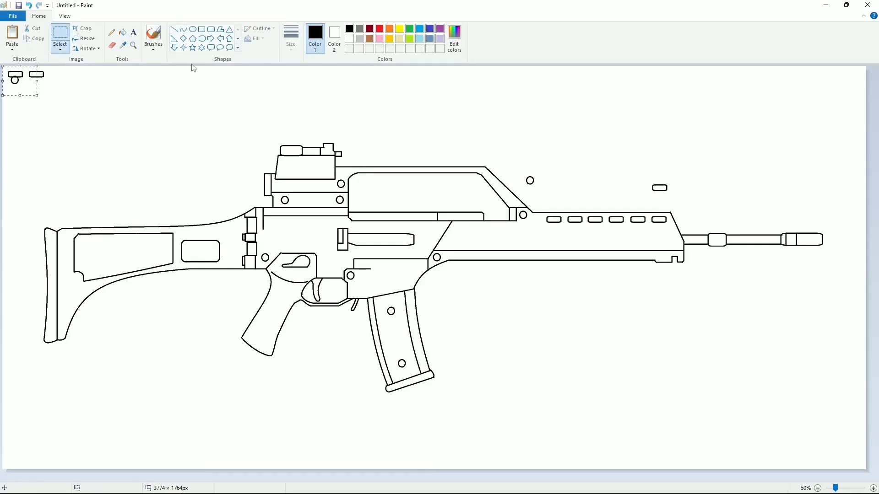
drag(15, 81, 73, 279)
key(Right)
key(Right)
key(Right)
key(Right)
key(Right)
key(Right)
key(Right)
key(Right)
key(Up)
key(Up)
key(Up)
key(Up)
click(95, 106)
Erase the spare slots and the spare circle outside the rifle by filling their outlines with white
click(125, 34)
click(349, 38)
click(44, 74)
click(23, 75)
click(534, 180)
click(652, 188)
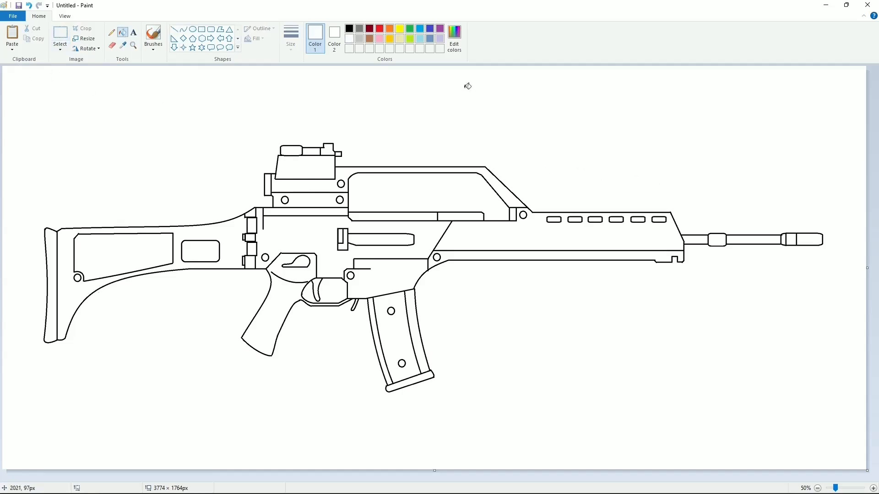
Mix a dark grey custom colour from the palette's mid grey
double_click(359, 29)
drag(538, 234, 538, 255)
click(534, 177)
click(420, 29)
click(454, 38)
click(537, 177)
double_click(360, 29)
click(357, 313)
Fill the long slot in the receiver with light grey and the lever above the grip with mid grey
click(359, 38)
click(374, 240)
click(360, 29)
click(302, 262)
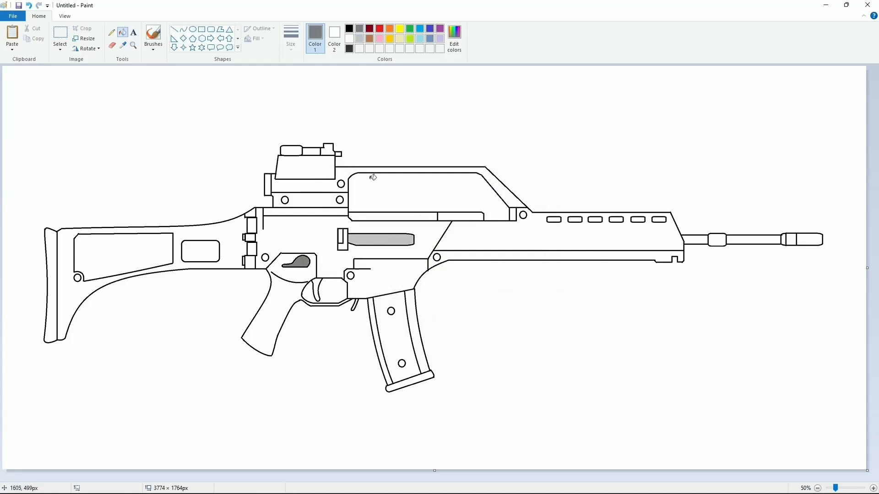
Fill the magazine's three panels with light grey and its two round holes with the dark grey custom colour
click(359, 39)
click(402, 336)
click(415, 335)
click(378, 340)
click(350, 48)
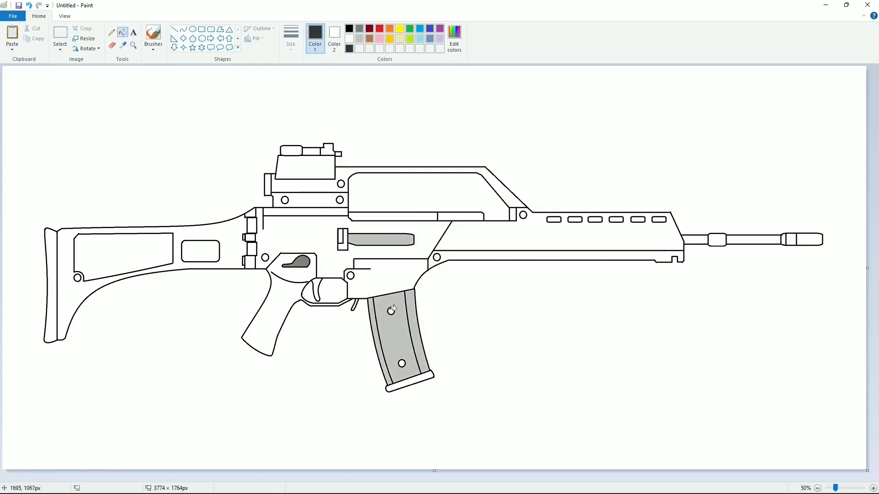
Fill the six vent slots along the top of the handguard with black
click(349, 28)
click(554, 220)
click(575, 220)
click(595, 220)
click(616, 220)
click(637, 219)
click(659, 220)
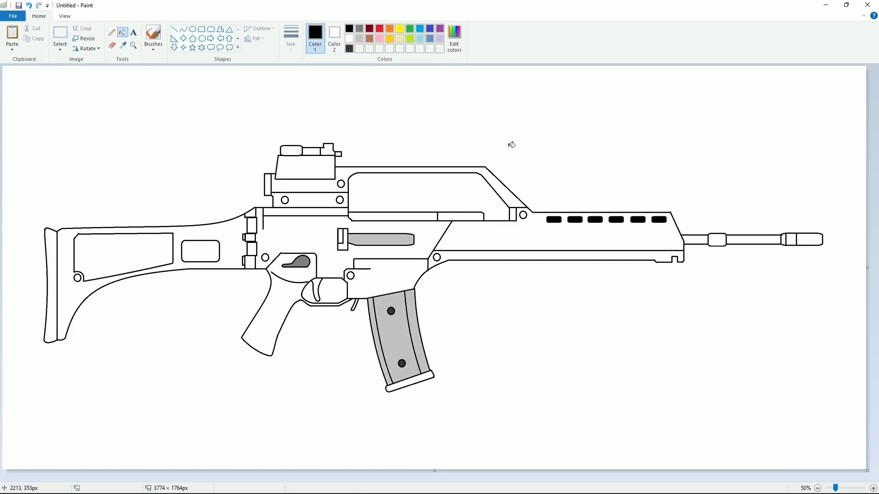
Mix a slightly lighter dark grey custom colour and fill the barrel sections and the lever above the grip with it
click(360, 29)
click(454, 39)
drag(539, 231, 538, 243)
click(356, 313)
click(700, 240)
click(717, 240)
click(754, 239)
click(785, 238)
click(816, 240)
click(302, 257)
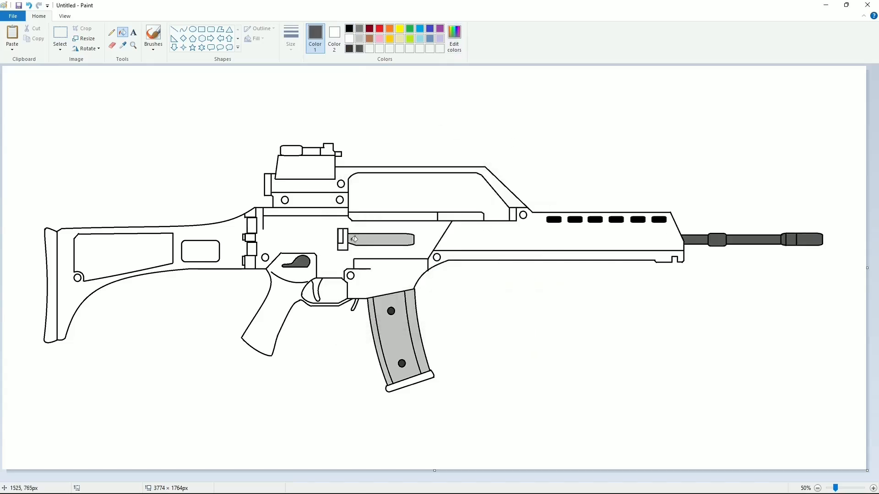
Fill the long rear strip beneath the carry handle with the lighter of the two dark grey custom colours
click(359, 38)
click(394, 216)
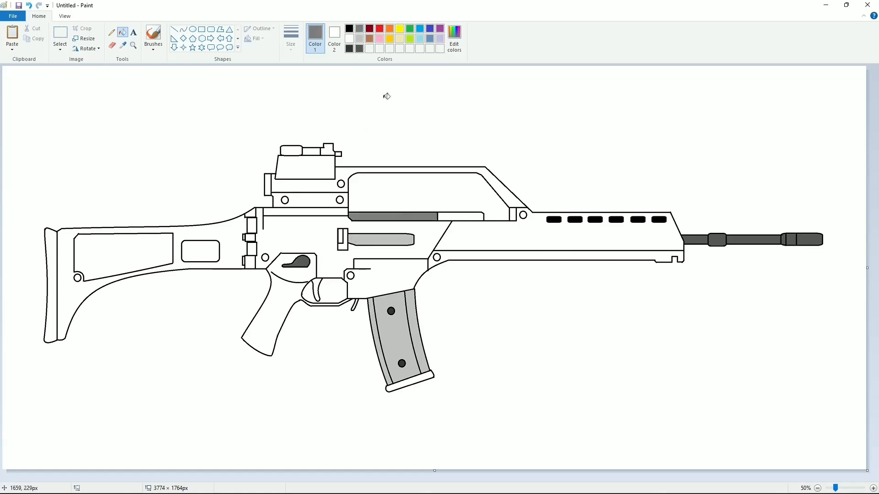
click(359, 48)
click(398, 215)
Fill the carry handle, handguard, receiver and magazine well, including their pins and small parts, with the darkest custom grey
click(360, 49)
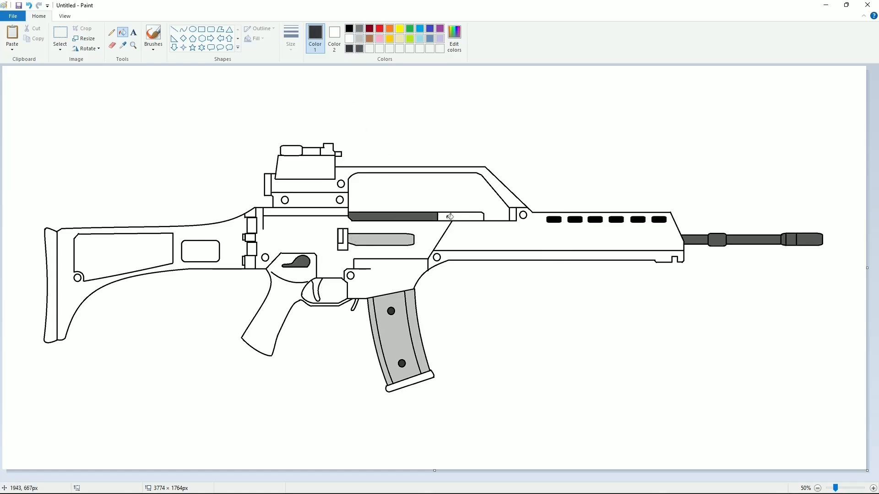
click(451, 217)
click(509, 195)
click(540, 236)
click(564, 254)
click(436, 257)
click(437, 257)
click(513, 214)
click(523, 216)
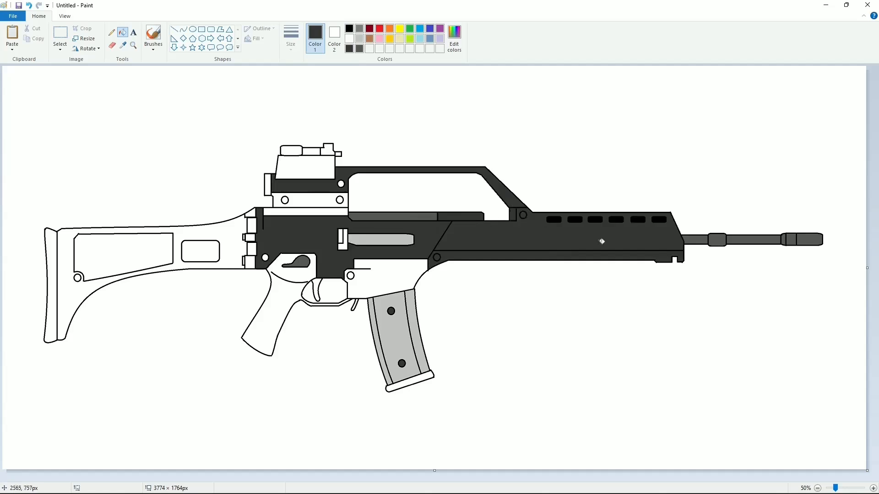
click(343, 234)
click(387, 274)
Fill the sight body, its top parts, the rear eyepiece and the mounting rails below with the darkest custom grey
click(316, 170)
click(329, 150)
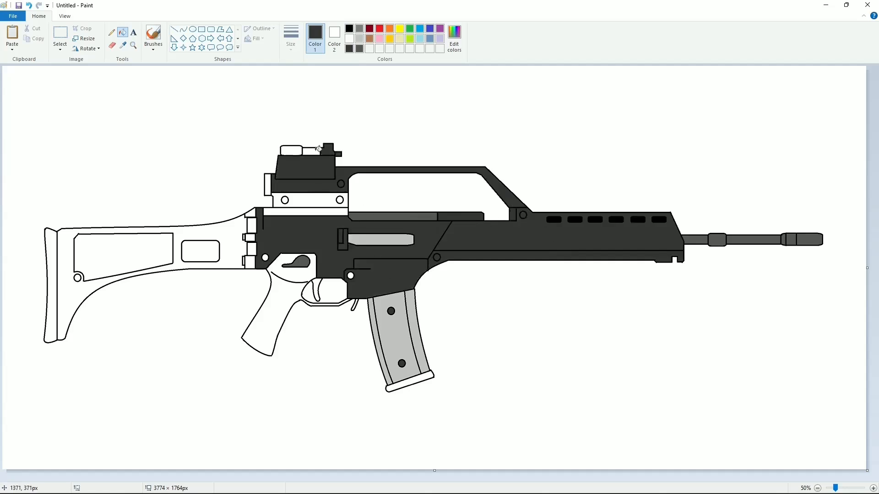
click(312, 151)
click(290, 150)
click(269, 186)
click(285, 200)
click(316, 200)
click(306, 211)
Fill the grip, trigger, stock hinge blocks and the remaining receiver pins with the dark custom greys
click(288, 297)
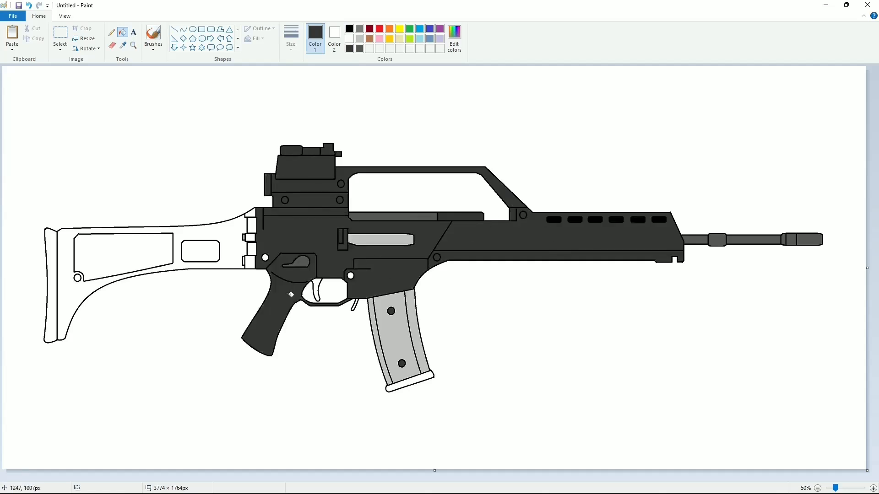
click(317, 289)
click(252, 213)
click(252, 225)
click(251, 237)
click(874, 489)
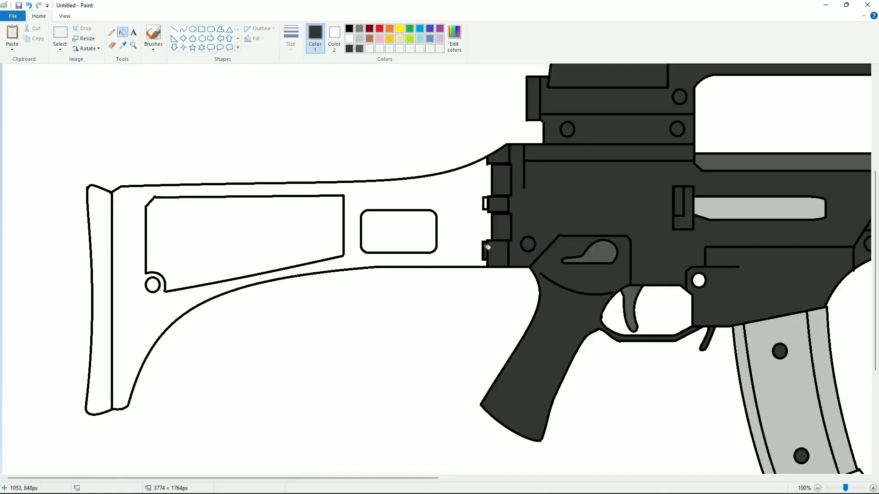
click(698, 281)
Fill the stock, butt pad and magazine base plate with the darkest custom grey
click(818, 488)
click(228, 233)
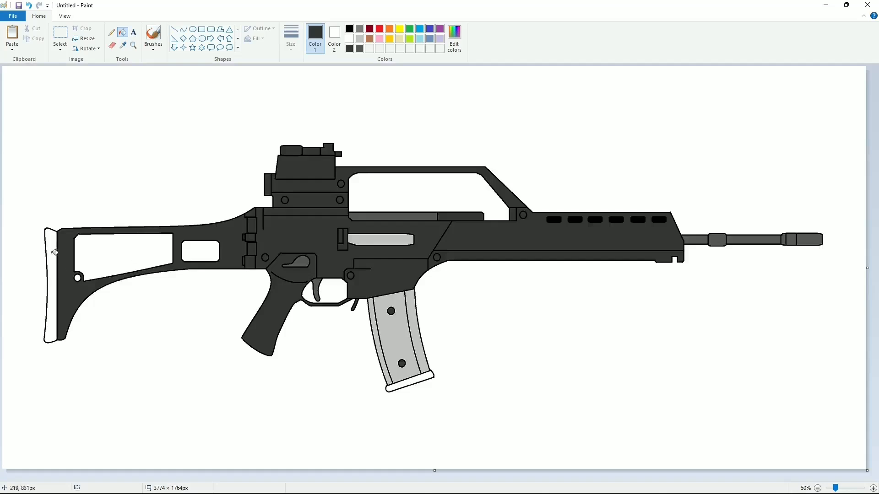
click(53, 246)
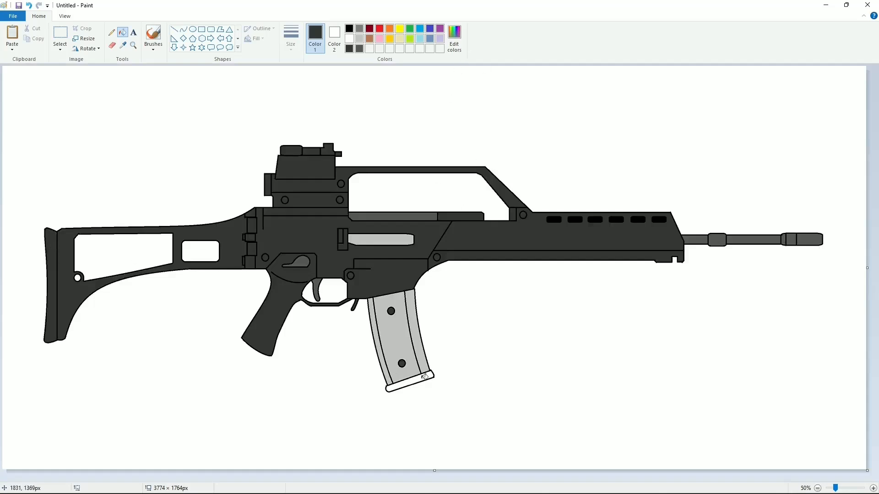
click(424, 377)
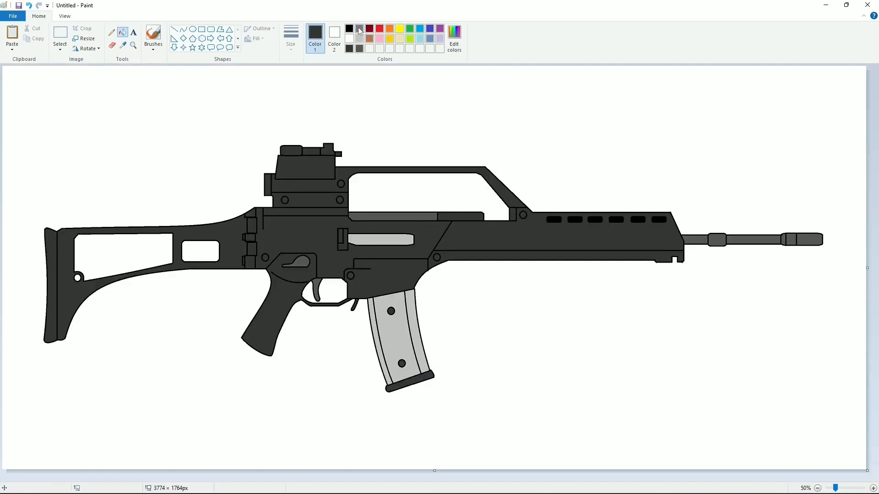
Try mid grey as the fill of the magazine's middle panel and undo it
click(360, 29)
click(397, 303)
key(ctrl+z)
Mix a custom grey darker than the palette's light grey and fill the magazine panels and the receiver's long slot with it
click(360, 42)
click(454, 37)
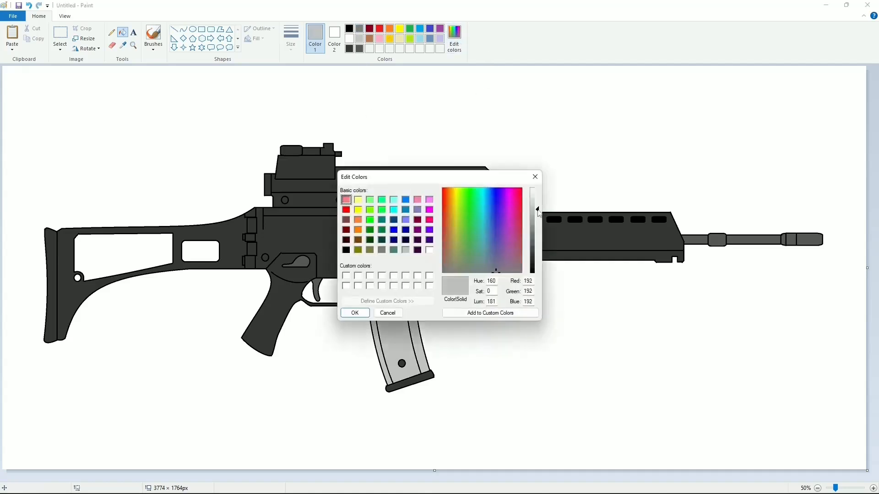
drag(538, 213, 538, 228)
click(363, 315)
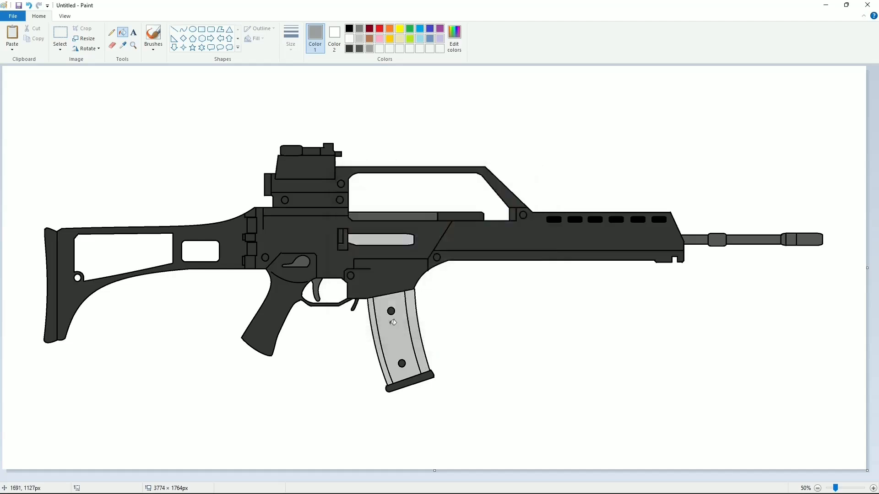
click(394, 322)
click(416, 323)
click(379, 330)
click(388, 241)
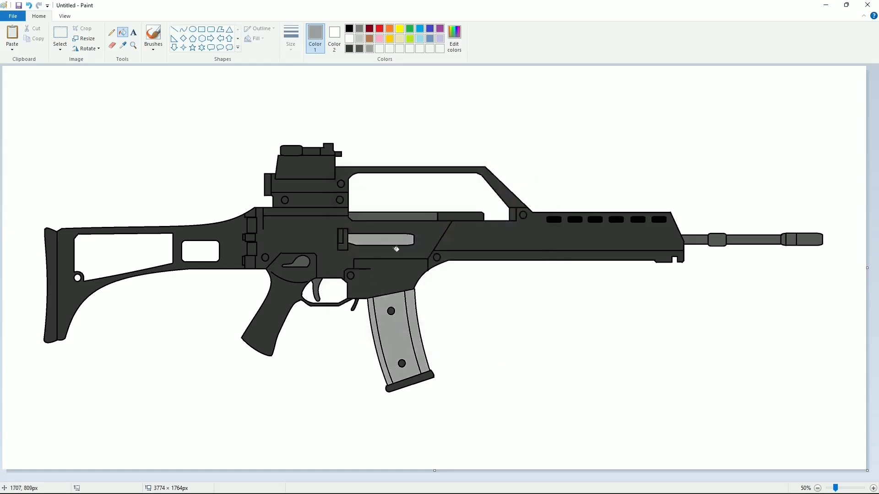